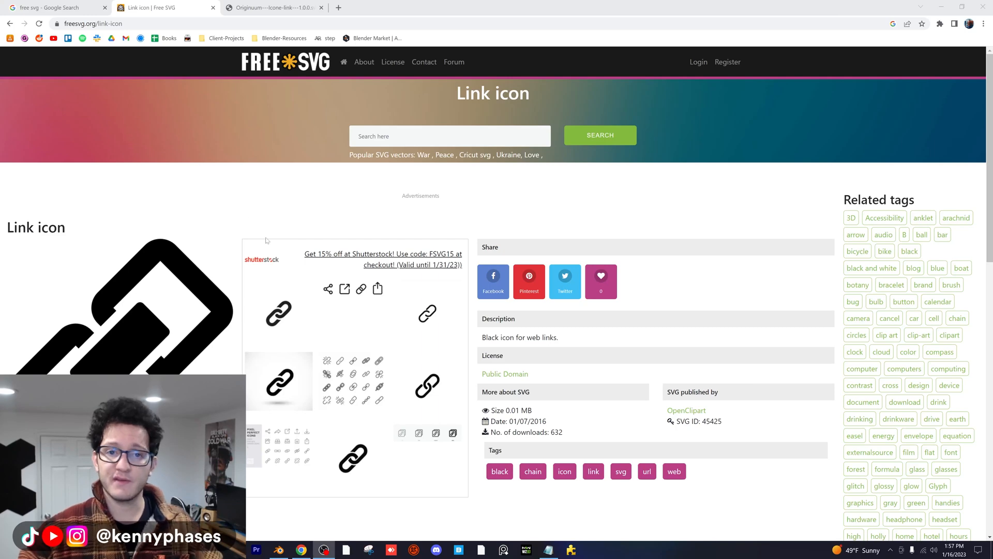
# - Look over the link icon on its download page and in the downloaded SVG file opened in the browser
pyautogui.scroll(-2, 266, 240)
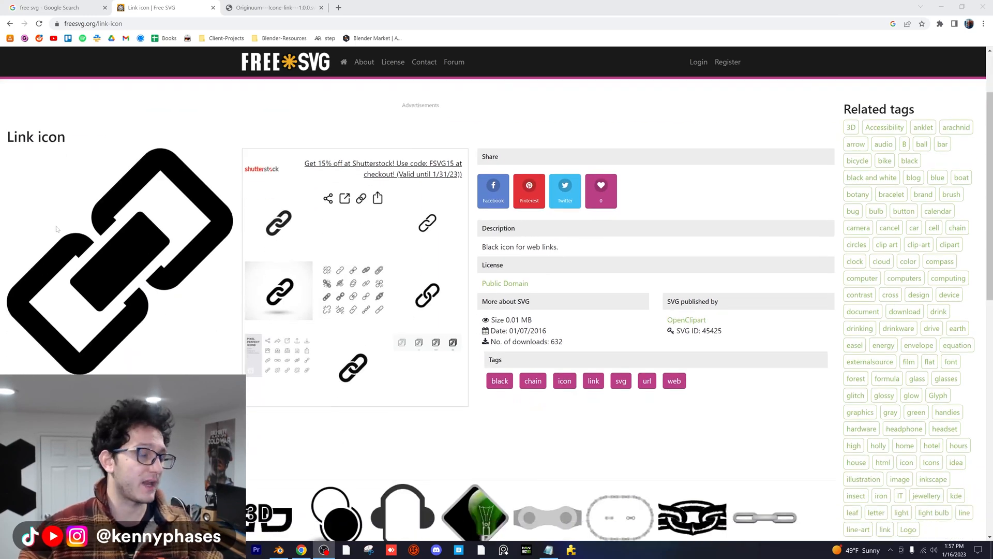
pyautogui.click(274, 7)
pyautogui.scroll(-5, 479, 310)
pyautogui.scroll(-3, 402, 309)
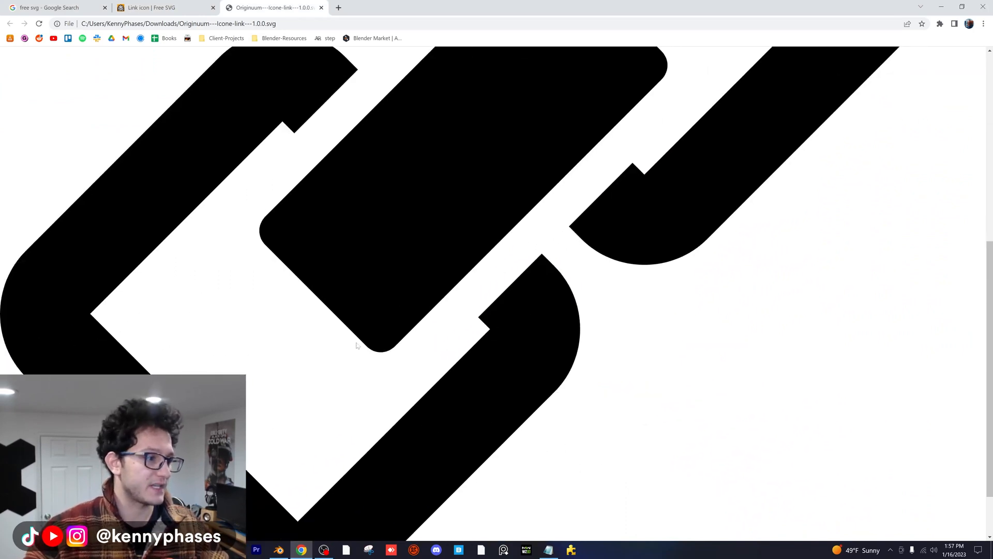
pyautogui.scroll(8, 436, 338)
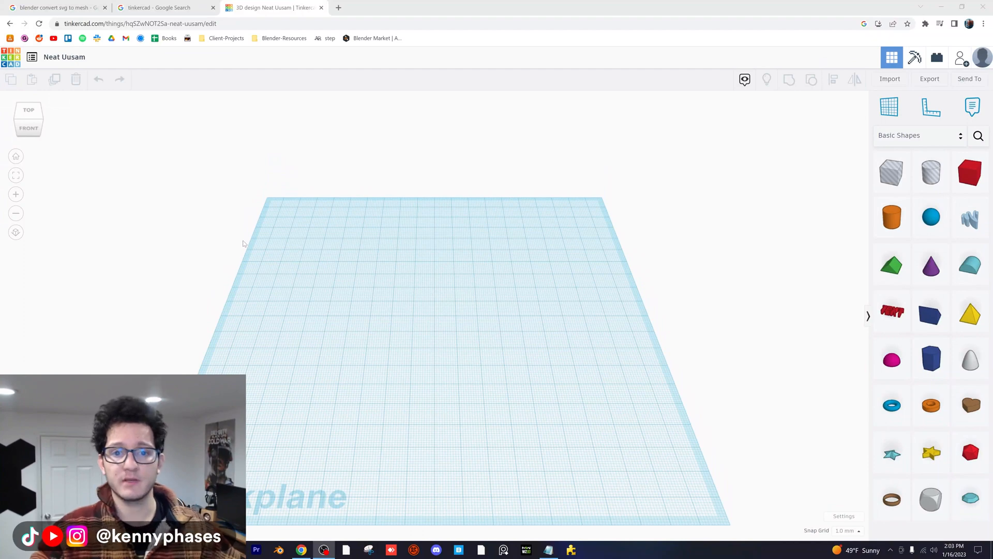
# - Choose the downloaded Originuum---Icone-link---1.0.0.svg file for import into the empty Tinkercad design
pyautogui.moveTo(222, 249); pyautogui.dragTo(258, 231, button='middle')
pyautogui.scroll(-1, 253, 221)
pyautogui.moveTo(237, 235); pyautogui.dragTo(335, 213, button='right')
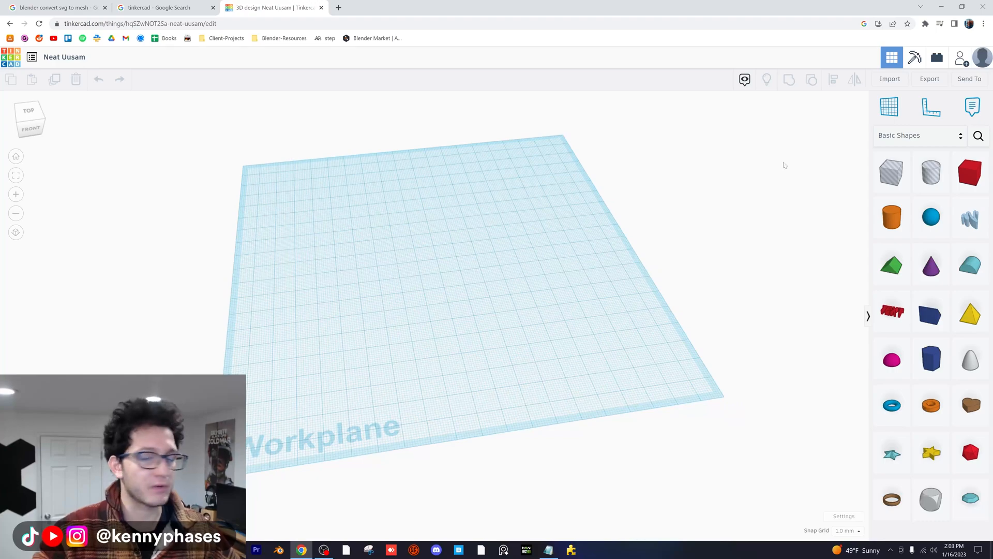
pyautogui.click(883, 81)
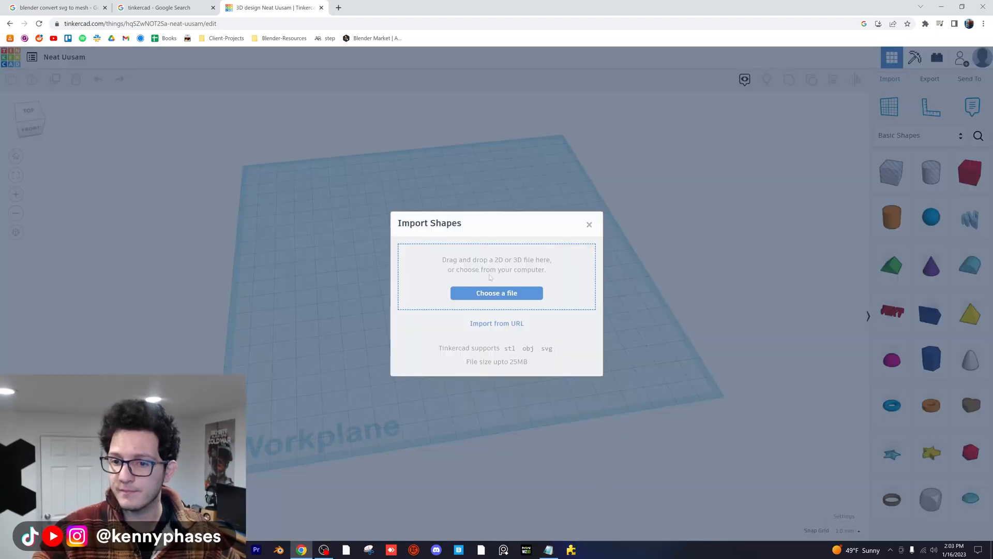
pyautogui.click(505, 292)
pyautogui.doubleClick(121, 88)
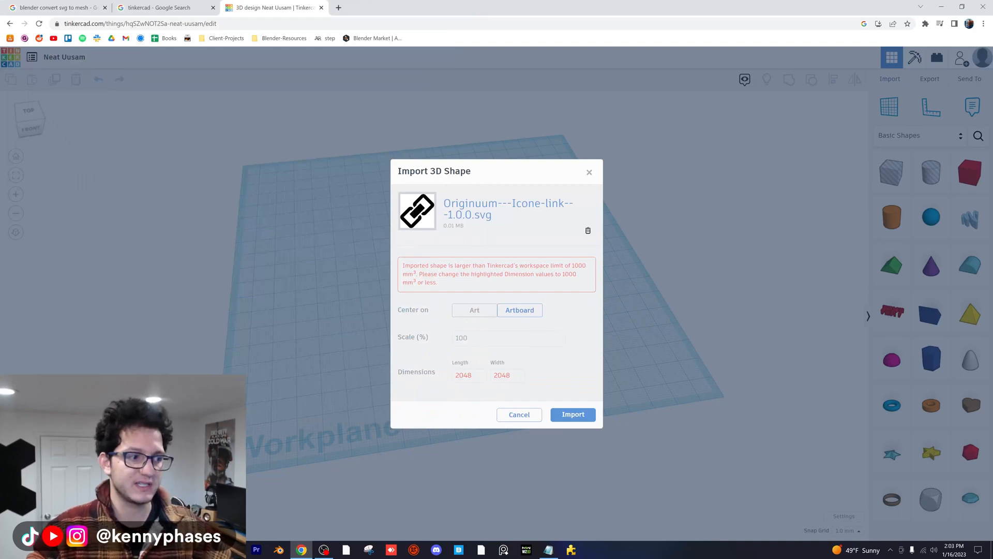
# - Set both the import length and width to 1000 and import the SVG as a 3D shape
pyautogui.click(469, 374)
pyautogui.write('100')
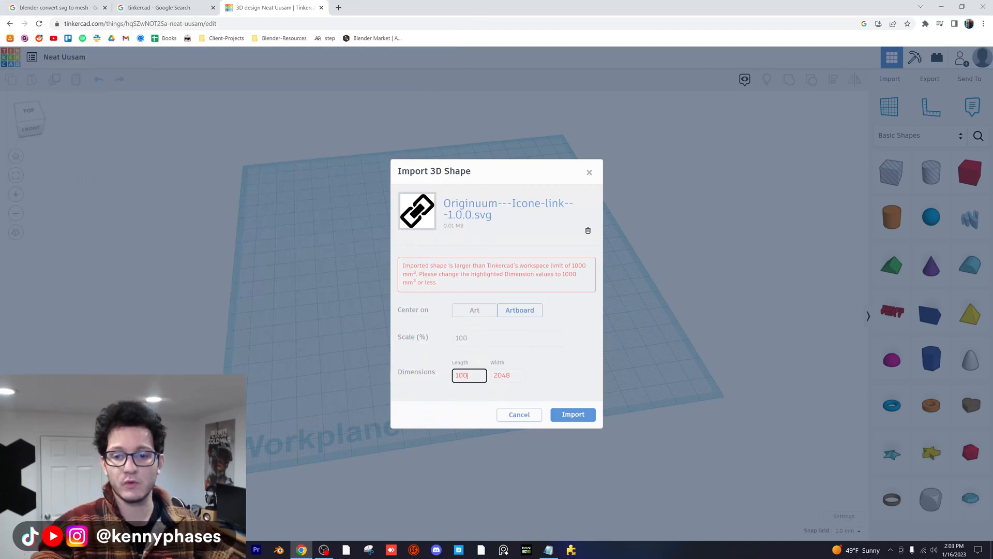
pyautogui.write('0')
pyautogui.press('Tab')
pyautogui.write('1000')
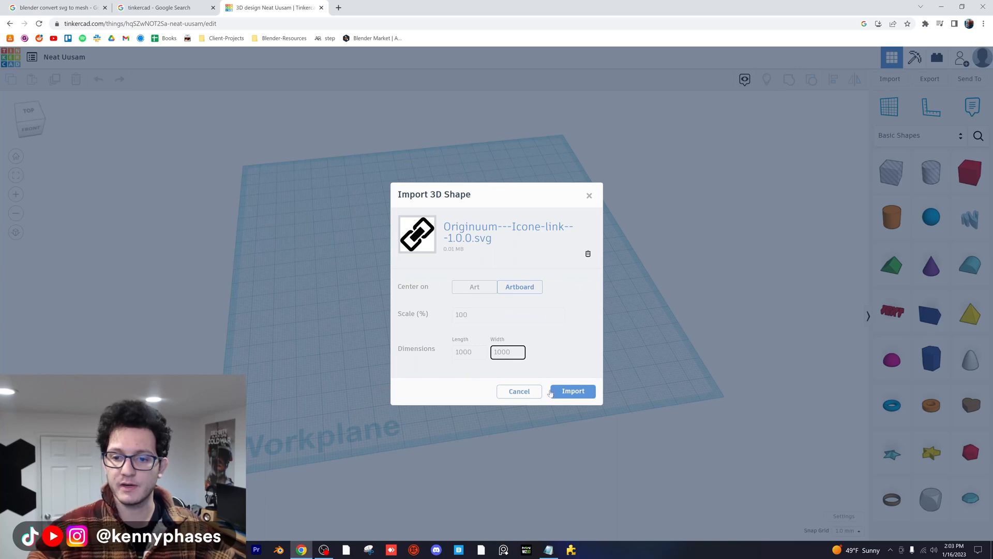
pyautogui.click(563, 369)
pyautogui.click(567, 392)
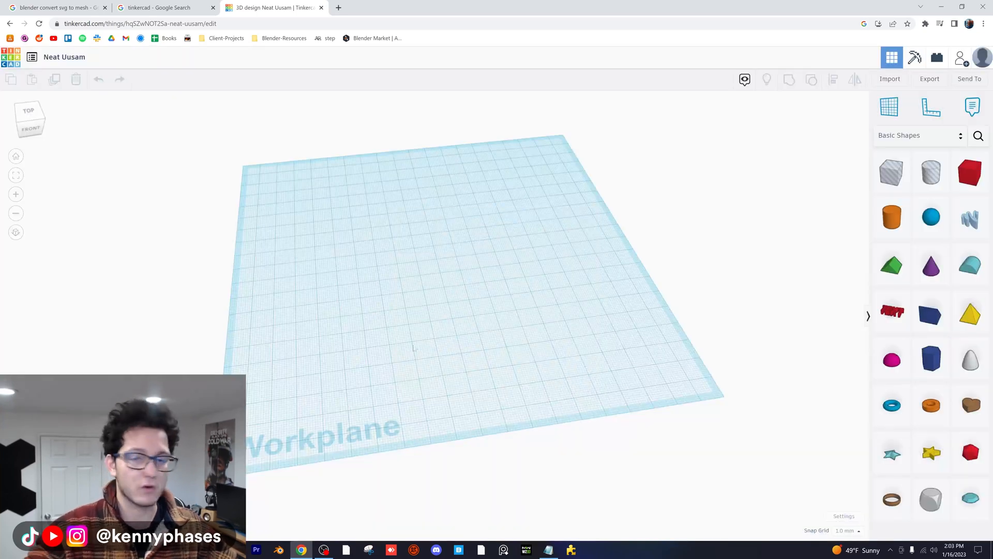
# - Scale the imported link shape down to about 71 by 71 mm so it fits on the workplane
pyautogui.scroll(-5, 490, 357)
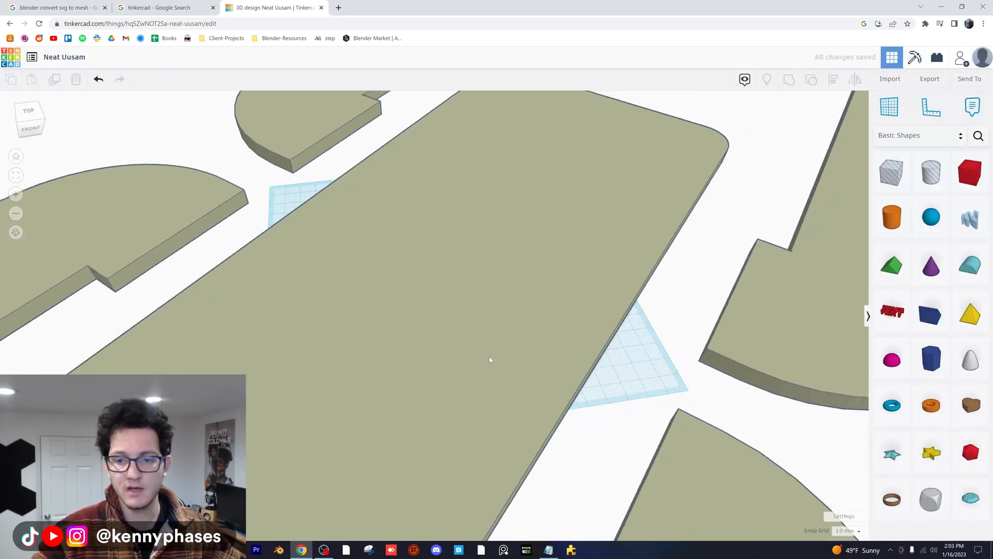
pyautogui.scroll(-3, 486, 356)
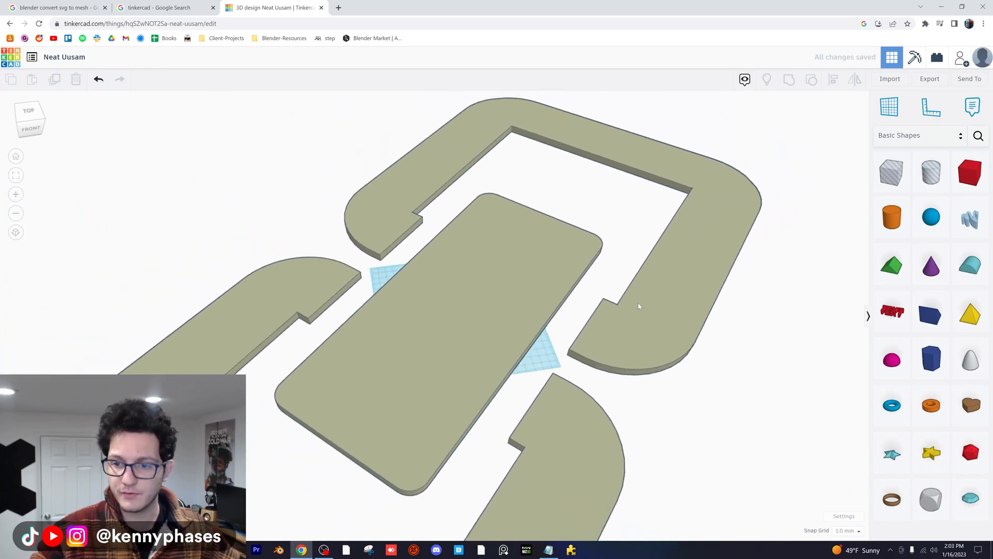
pyautogui.click(734, 224)
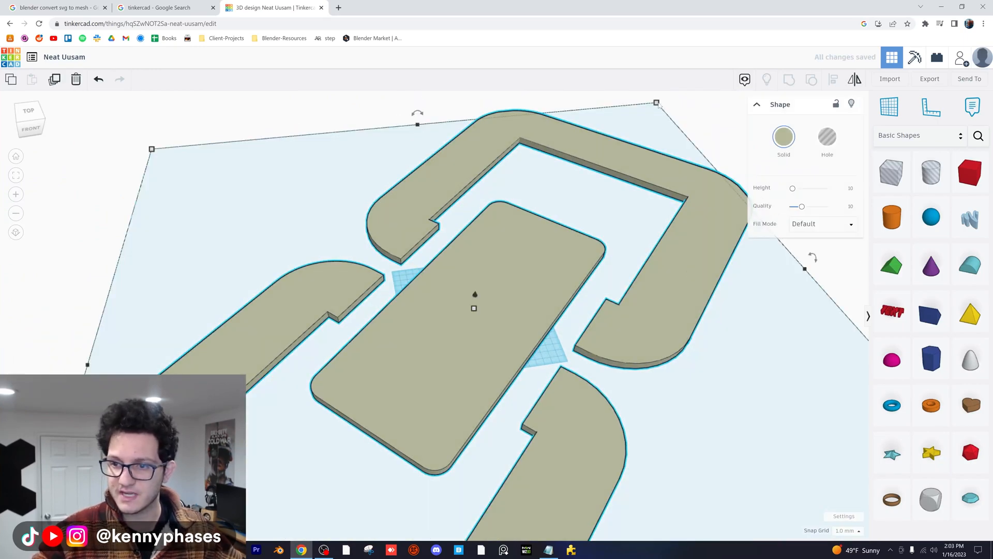
pyautogui.moveTo(657, 102); pyautogui.dragTo(450, 325)
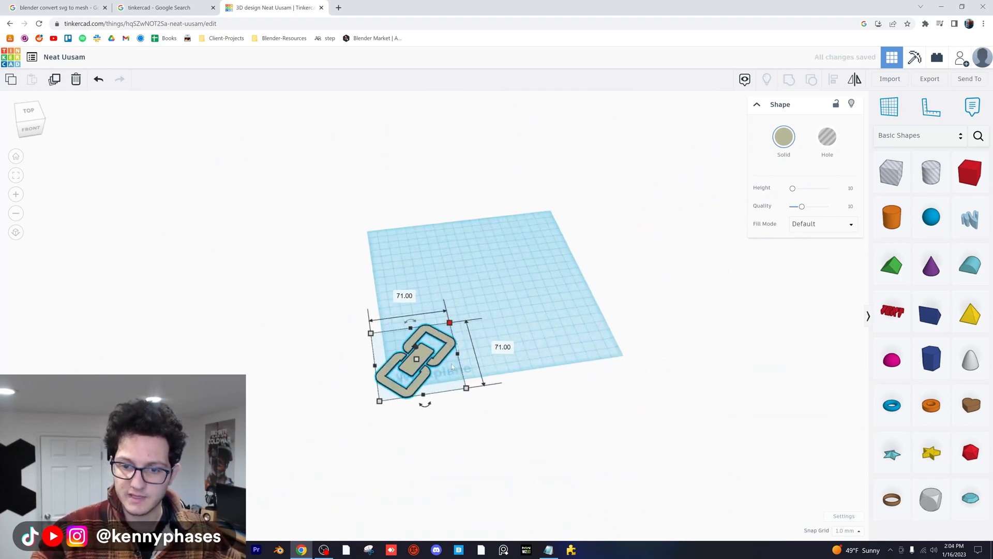
# - Move the link shape away from the workplane's corner toward its middle
pyautogui.scroll(5, 452, 367)
pyautogui.moveTo(441, 355); pyautogui.dragTo(611, 175)
pyautogui.moveTo(555, 201); pyautogui.dragTo(476, 355, button='middle')
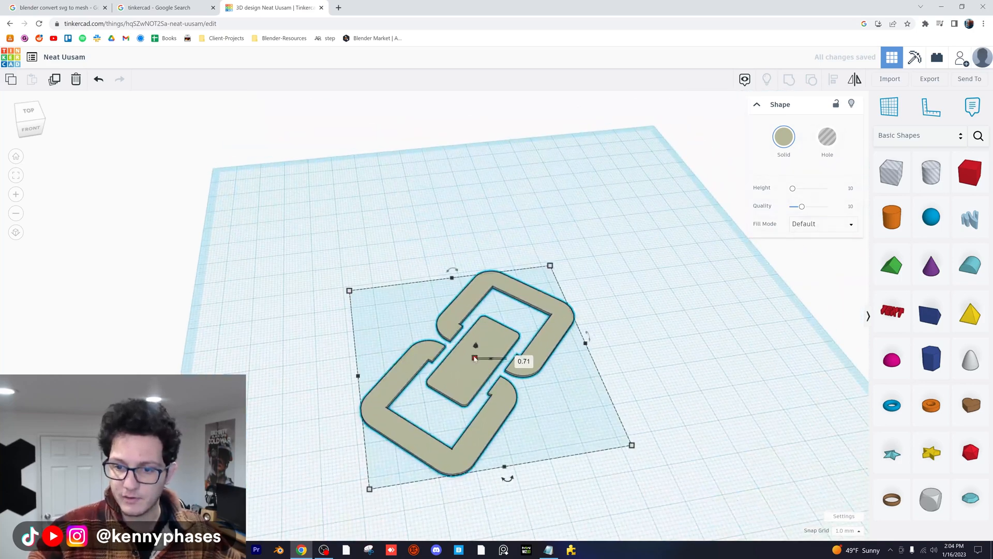
# - Stretch the link shape upward to make it several times thicker, and deselect it
pyautogui.moveTo(475, 358); pyautogui.dragTo(475, 342)
pyautogui.moveTo(631, 329); pyautogui.dragTo(626, 312, button='middle')
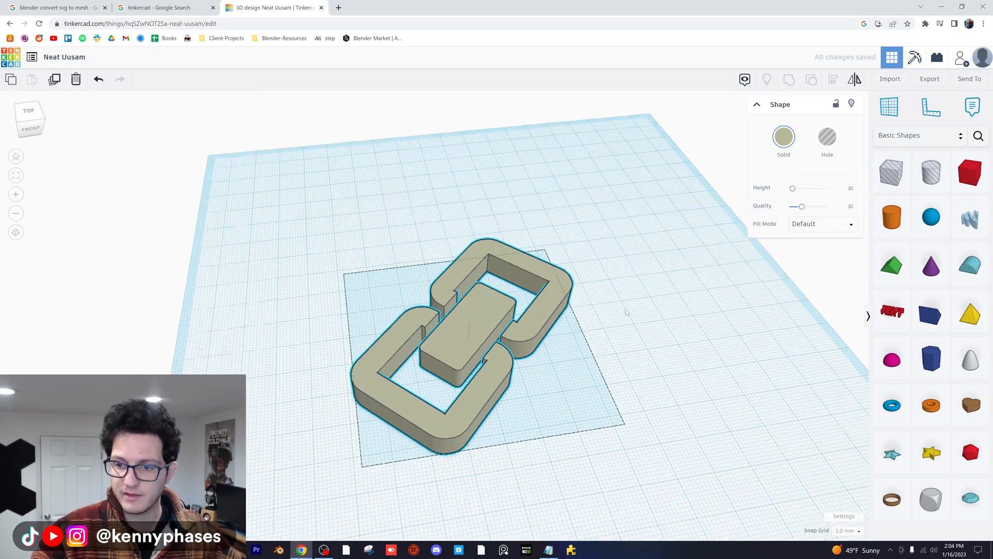
pyautogui.moveTo(625, 312); pyautogui.dragTo(605, 275, button='right')
pyautogui.click(614, 274)
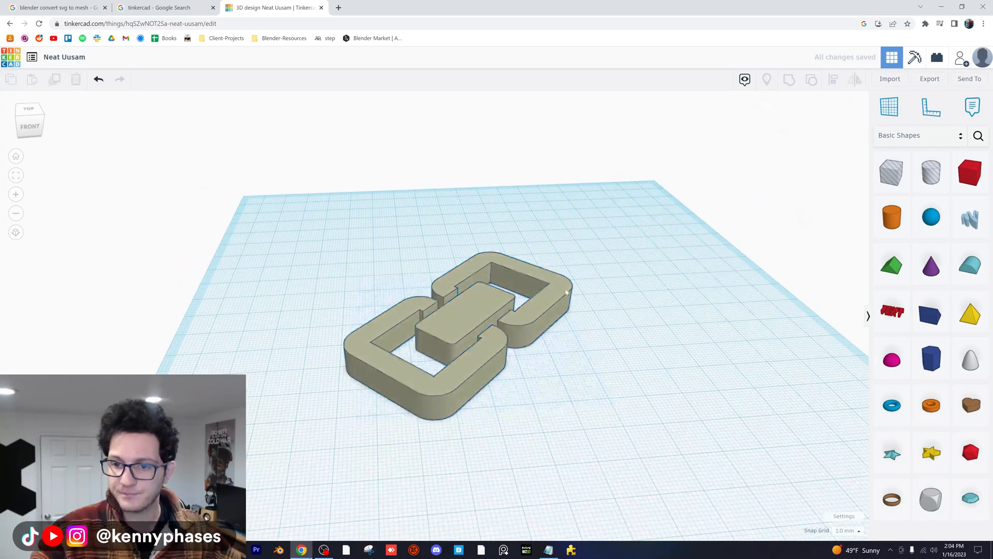
# - Export only the selected link shape as an STL file
pyautogui.click(566, 293)
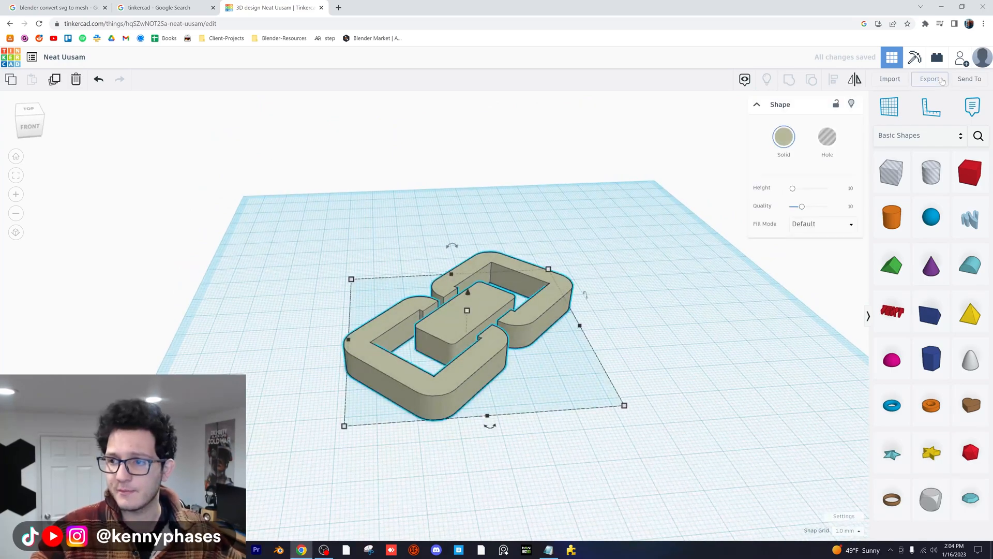
pyautogui.click(930, 79)
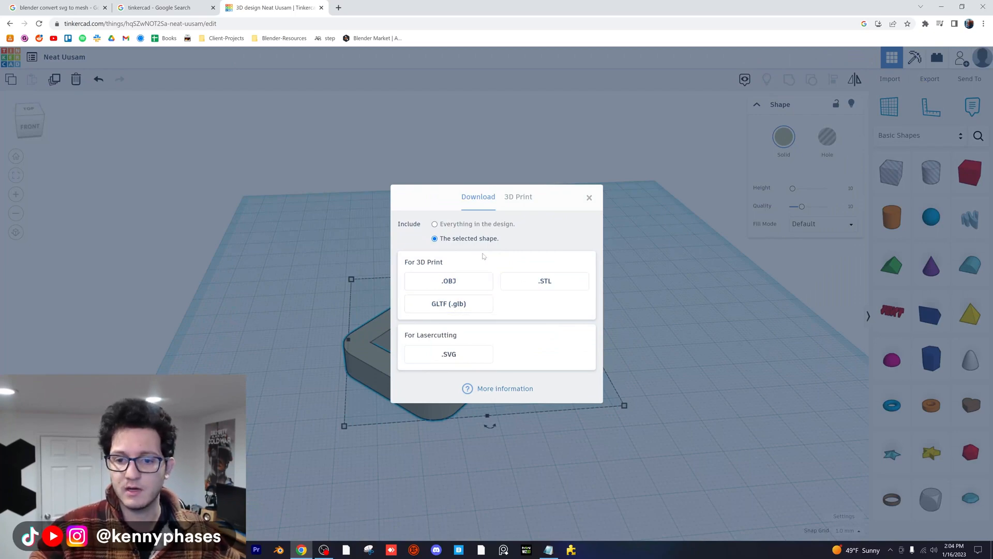
pyautogui.click(538, 285)
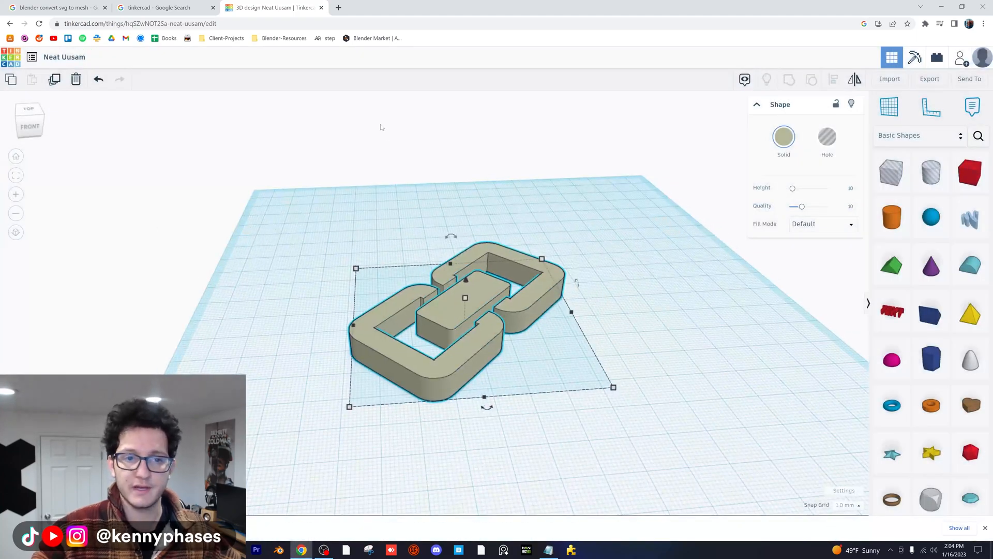
# - Switch to Blender and delete the default cube and light from the new scene
pyautogui.click(942, 8)
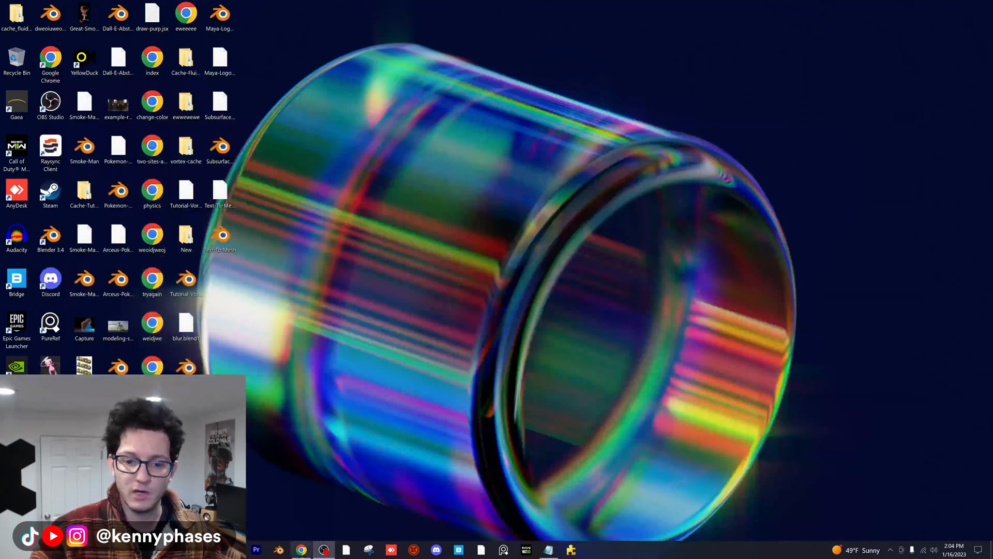
pyautogui.click(279, 550)
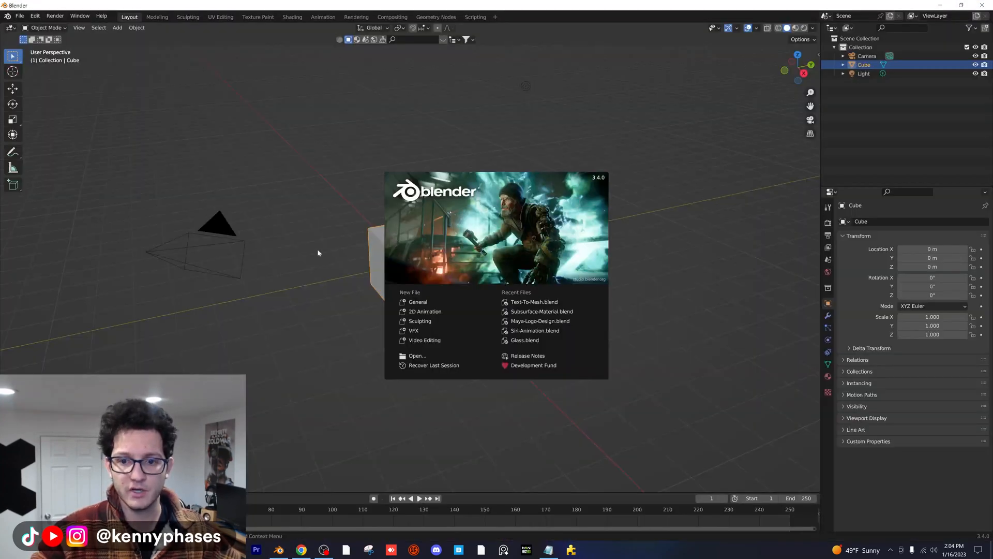
pyautogui.click(318, 250)
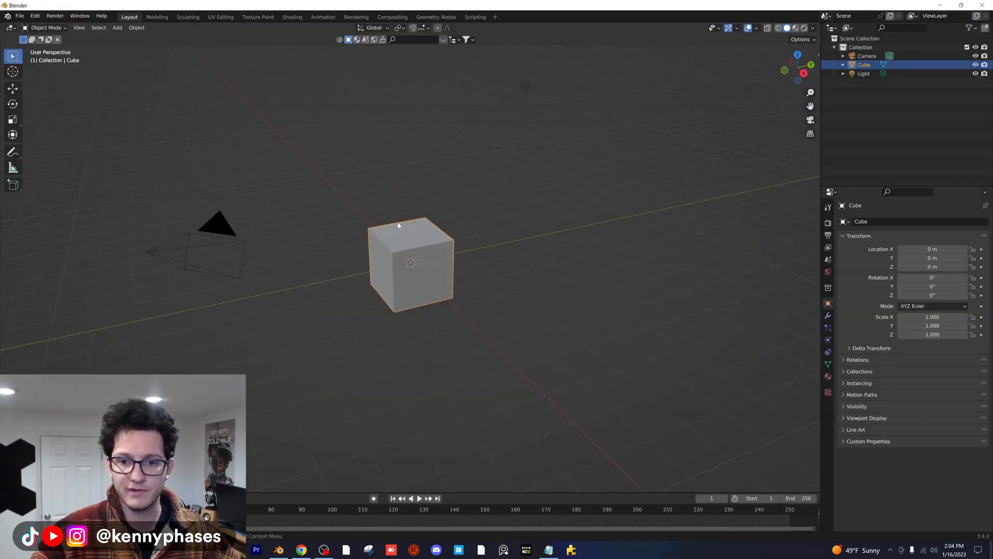
pyautogui.press('x')
pyautogui.click(406, 226)
pyautogui.click(526, 85)
pyautogui.press('x')
pyautogui.click(526, 87)
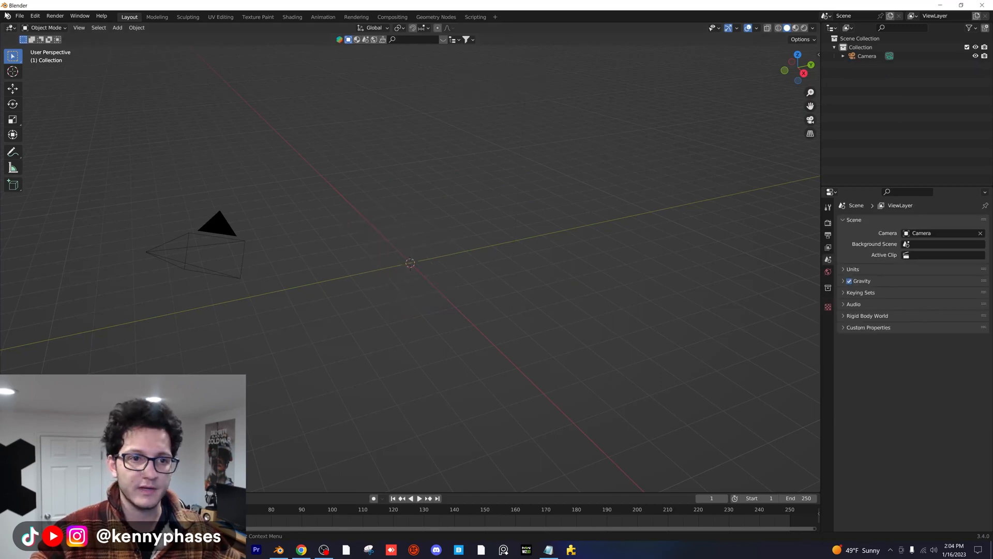
# - Import the Neat Uusam.stl model from the Downloads folder with the default STL settings
pyautogui.click(20, 15)
pyautogui.moveTo(68, 134)
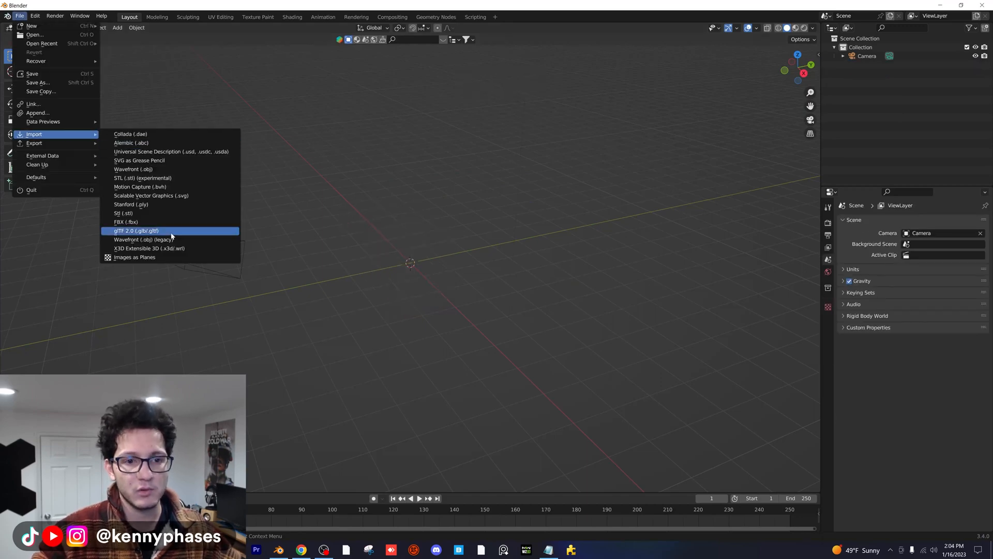
pyautogui.click(162, 214)
pyautogui.click(208, 226)
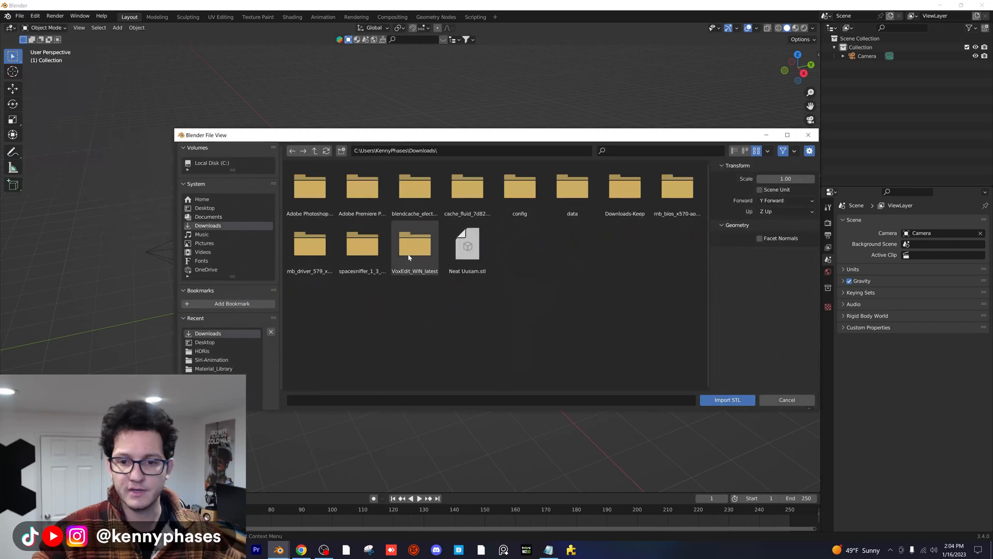
pyautogui.doubleClick(467, 243)
pyautogui.scroll(-4, 331, 272)
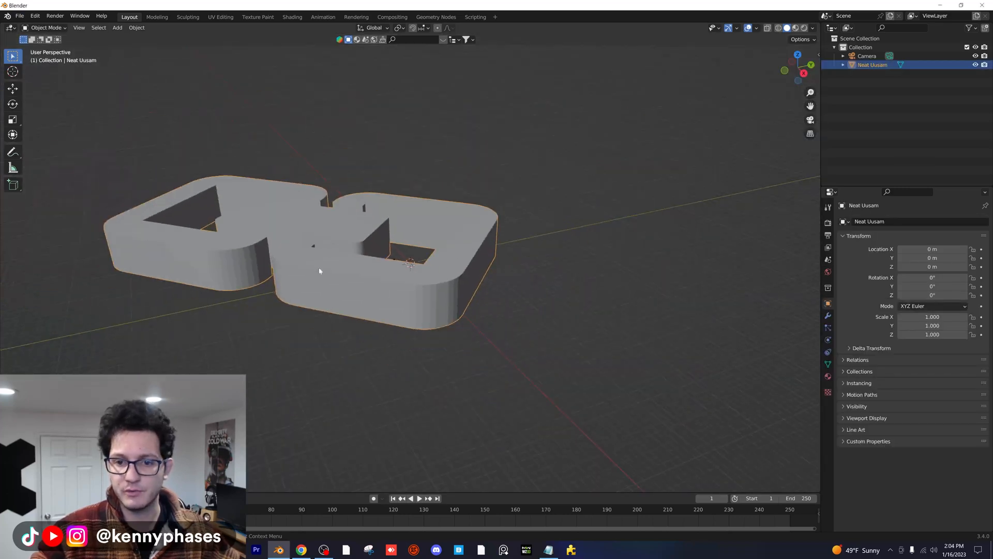
# - Scale the imported link mesh down to about 0.1 of its original size
pyautogui.moveTo(321, 266); pyautogui.dragTo(339, 282, button='middle')
pyautogui.scroll(5, 419, 269)
pyautogui.press('Tab')
pyautogui.scroll(-3, 423, 281)
pyautogui.press('Tab')
pyautogui.scroll(5, 300, 284)
pyautogui.press('s')
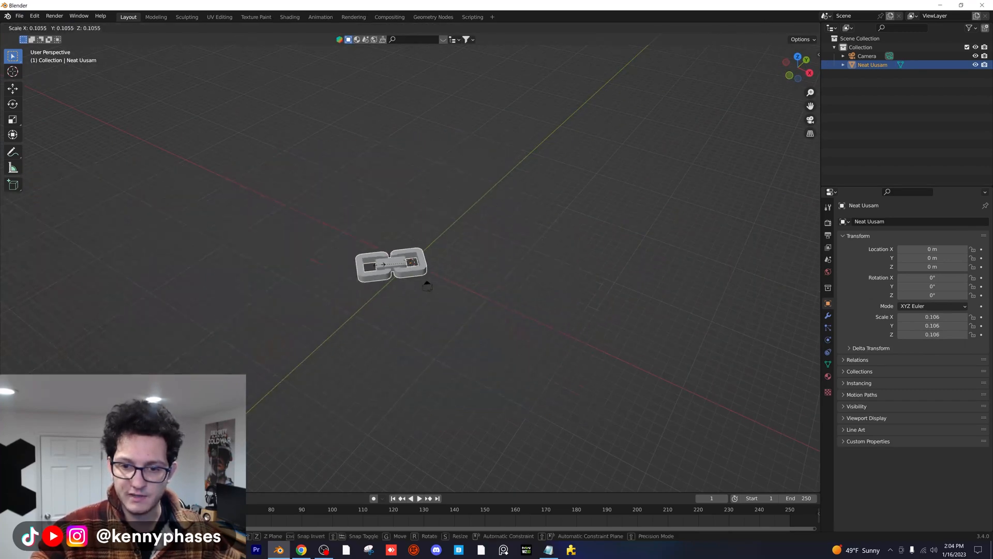
pyautogui.click(426, 277)
# - Scale the link mesh down further, to a scale of about 0.036 on all axes
pyautogui.scroll(7, 426, 278)
pyautogui.press('s')
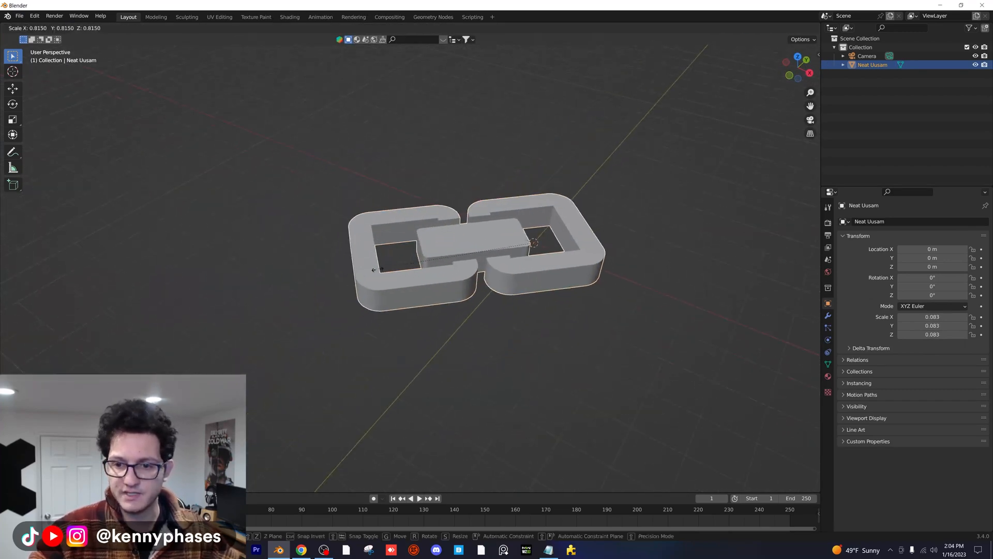
pyautogui.click(468, 256)
pyautogui.keyDown('shift'); pyautogui.moveTo(467, 255); pyautogui.dragTo(398, 208, button='middle'); pyautogui.keyUp('shift')
pyautogui.scroll(-2, 405, 215)
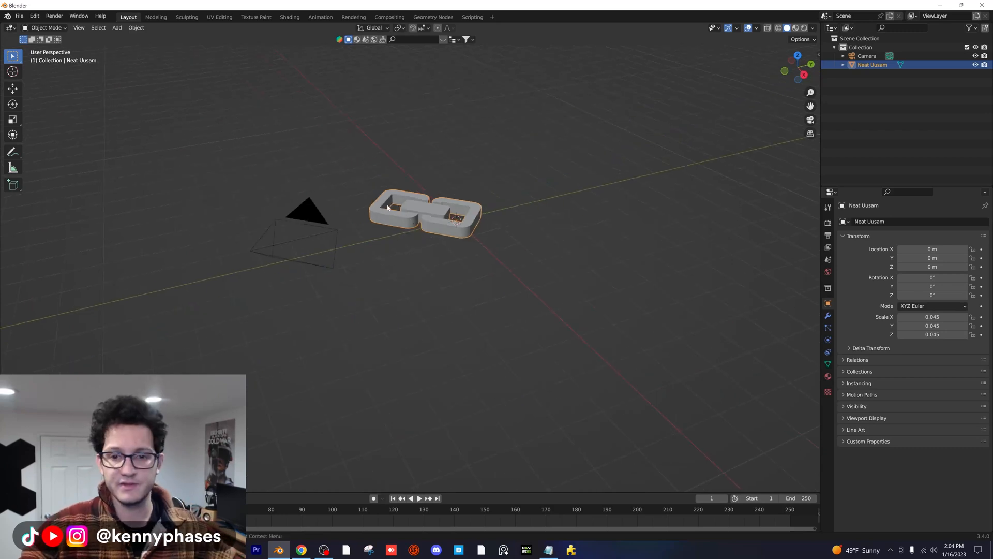
pyautogui.press('s')
pyautogui.click(394, 209)
pyautogui.moveTo(395, 209); pyautogui.dragTo(433, 218, button='middle')
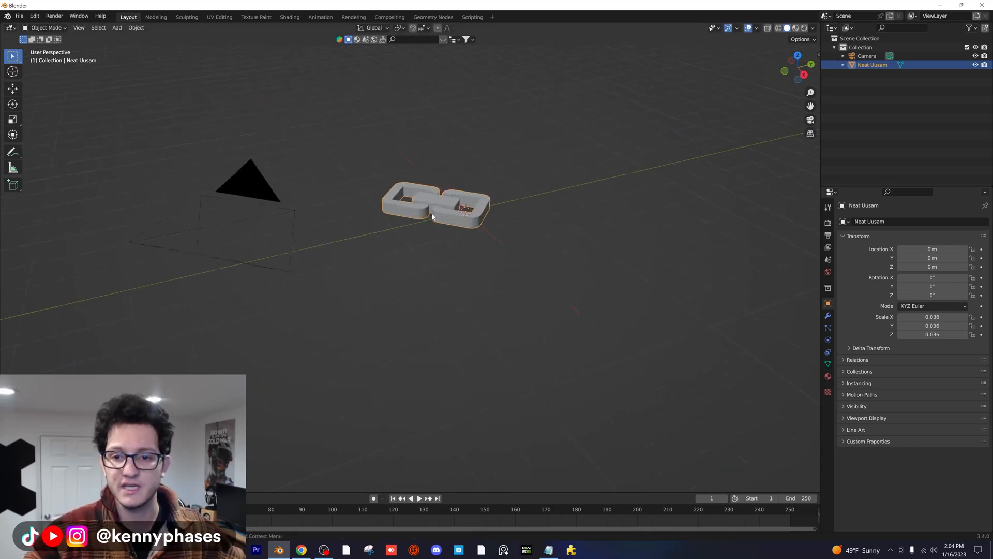
# - Try rotating the link mesh freely around its off-centre origin with the Rotate tool, and undo the rotation
pyautogui.click(13, 104)
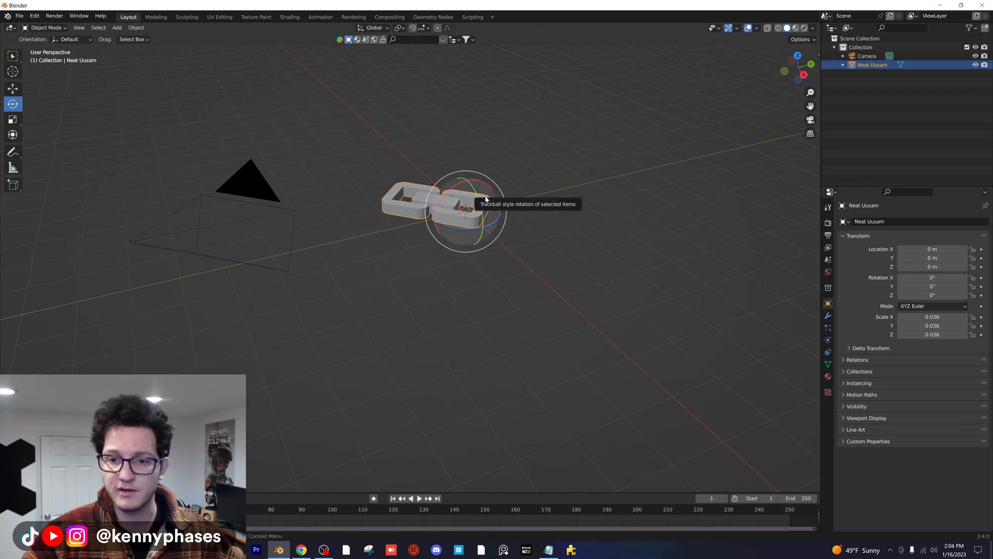
pyautogui.moveTo(483, 198); pyautogui.dragTo(513, 214)
pyautogui.hotkey('ctrl', 'z')
# - Set the link mesh's origin to its geometry
pyautogui.scroll(4, 475, 206)
pyautogui.moveTo(474, 206)
pyautogui.mouseDown(button='middle')
pyautogui.moveTo(508, 233)
pyautogui.moveTo(452, 253)
pyautogui.moveTo(479, 223)
pyautogui.mouseUp(button='middle')
pyautogui.rightClick(358, 215)
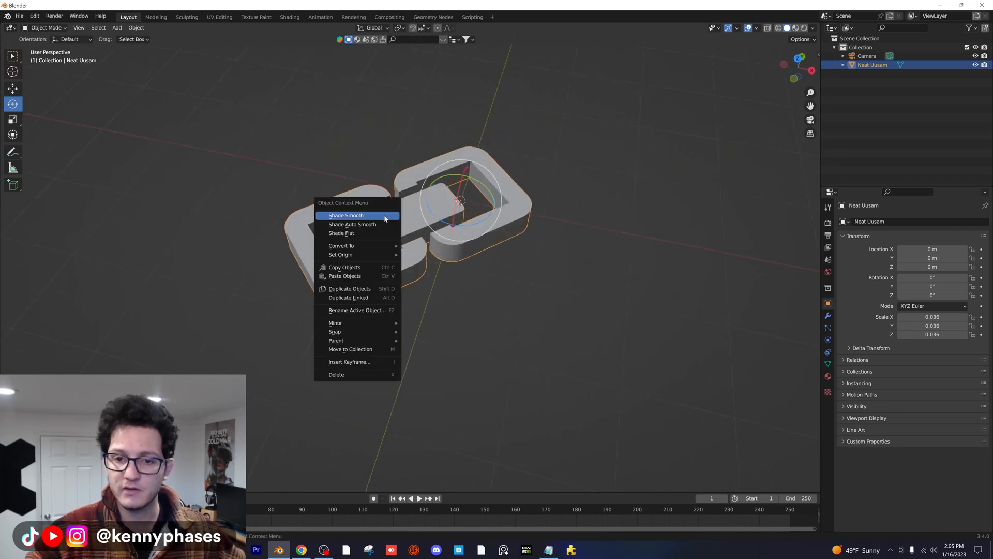
pyautogui.moveTo(391, 247)
pyautogui.click(451, 264)
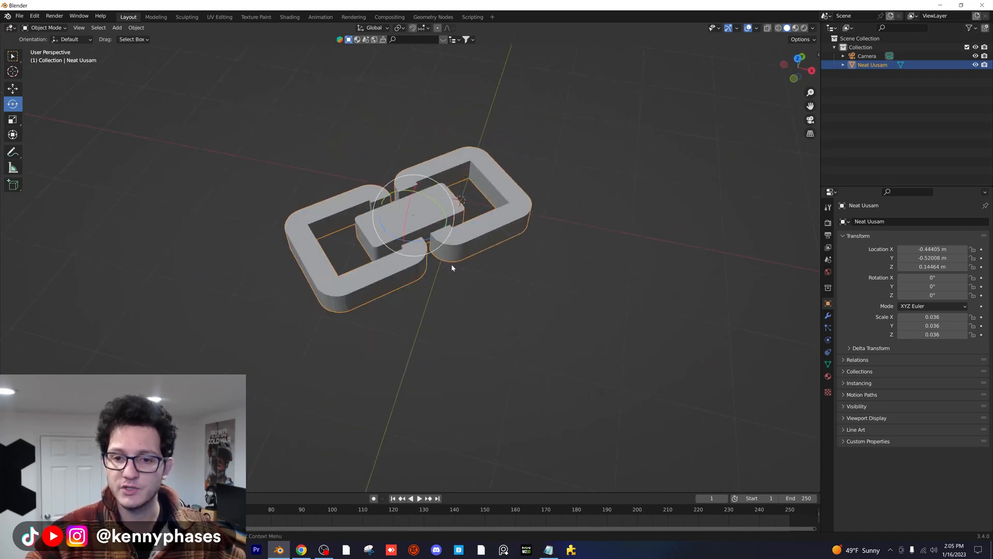
# - Test a free rotation of the link mesh around its centred origin, and undo it
pyautogui.moveTo(451, 264); pyautogui.dragTo(435, 207, button='middle')
pyautogui.moveTo(435, 206); pyautogui.dragTo(474, 197)
pyautogui.hotkey('ctrl', 'z')
pyautogui.scroll(-1, 455, 207)
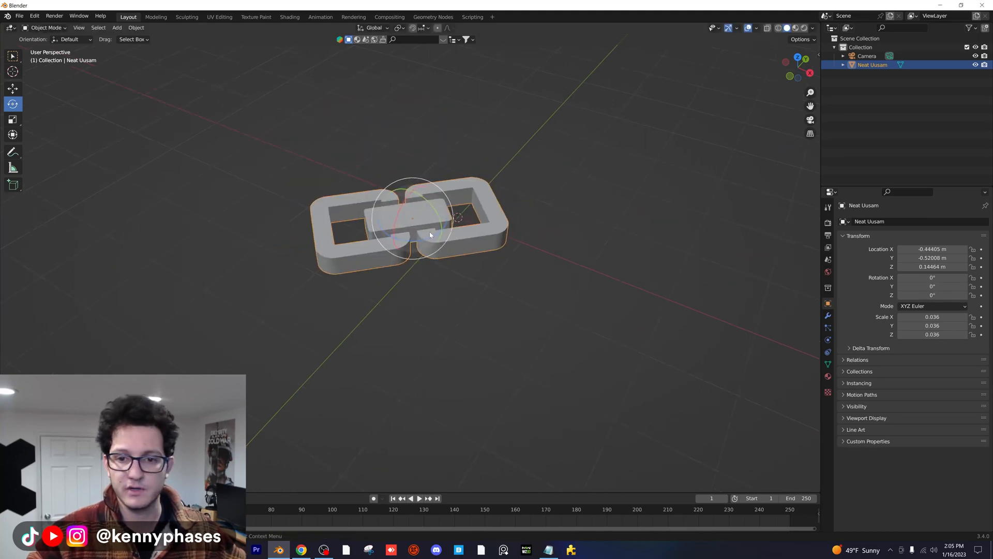
# - Set the link mesh's location to 0 m on X, Y and Z
pyautogui.moveTo(430, 235); pyautogui.dragTo(429, 246, button='middle')
pyautogui.click(819, 56)
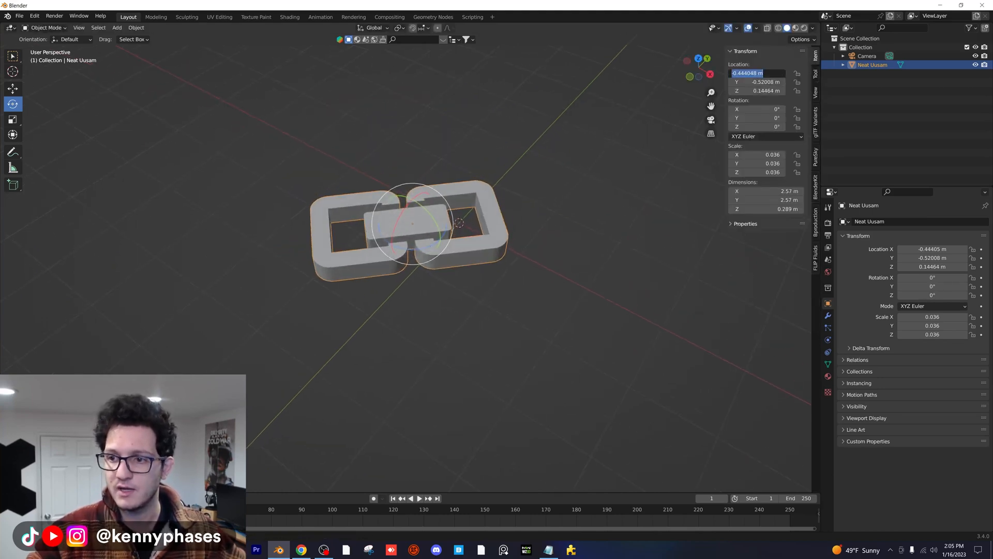
pyautogui.write('0')
pyautogui.press('Tab')
pyautogui.write('0')
pyautogui.press('Tab')
pyautogui.write('0')
pyautogui.press('Return')
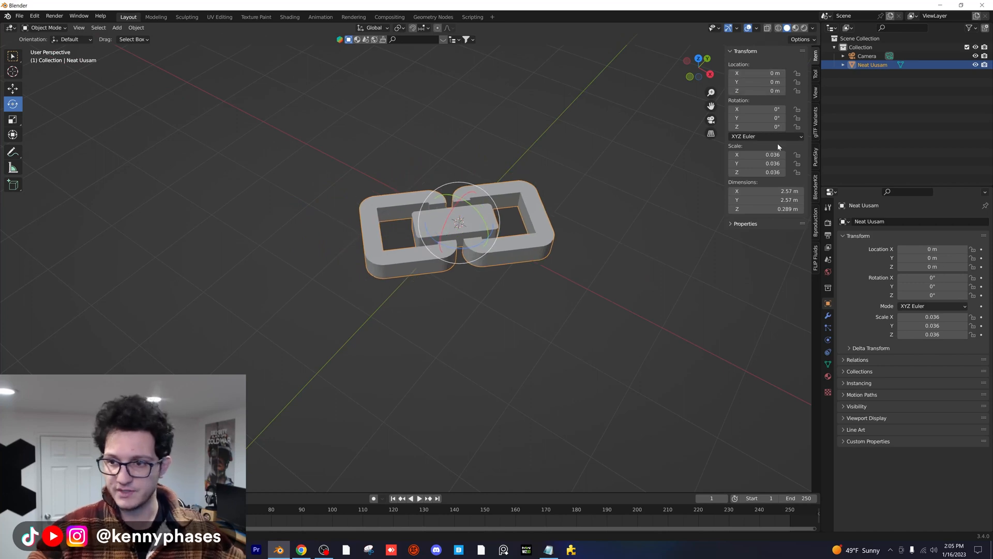
# - Rotate the link mesh to 45° around Z and about 59.8° around X
pyautogui.moveTo(759, 124); pyautogui.dragTo(791, 123)
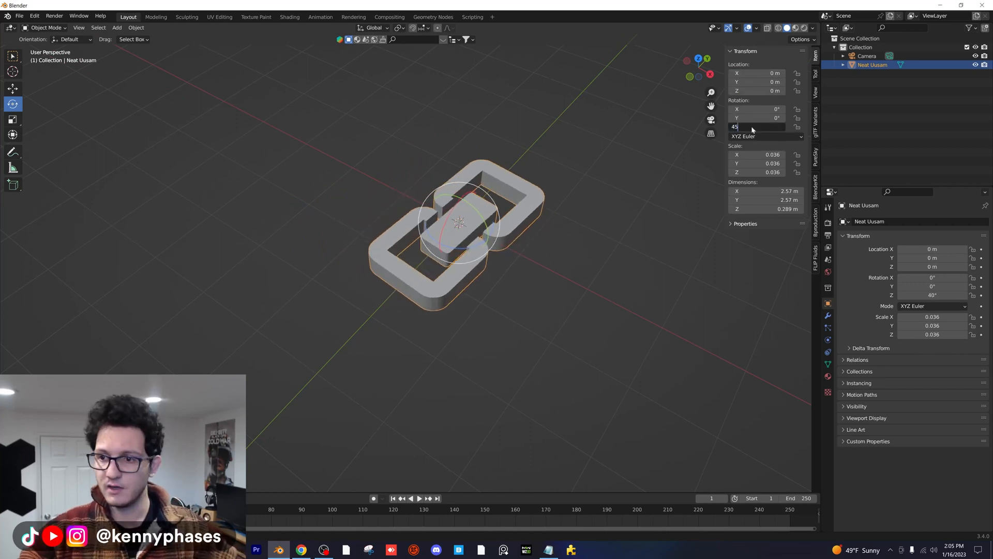
pyautogui.press('Return')
pyautogui.moveTo(756, 109); pyautogui.dragTo(804, 109)
# - Raise the link mesh along Z to about 1.32 m and scale it down to about 0.022 on all axes
pyautogui.moveTo(399, 186); pyautogui.dragTo(500, 163, button='middle')
pyautogui.press('g')
pyautogui.press('z')
pyautogui.click(477, 162)
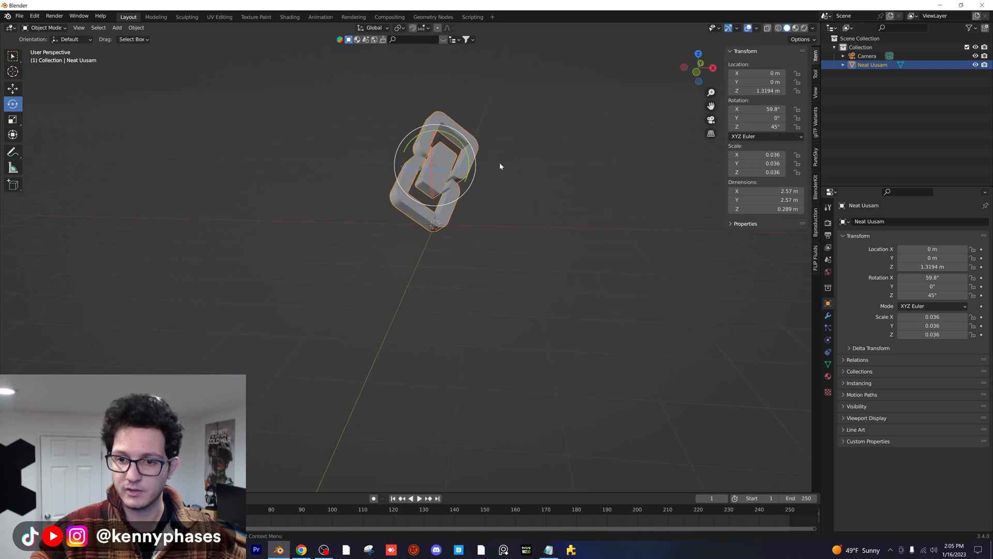
pyautogui.press('s')
pyautogui.click(478, 164)
# - Lower the link mesh to about Z 0.98 m and freely tilt it to about 63.8°, -6.45° and 33.8°
pyautogui.press('g')
pyautogui.click(479, 179)
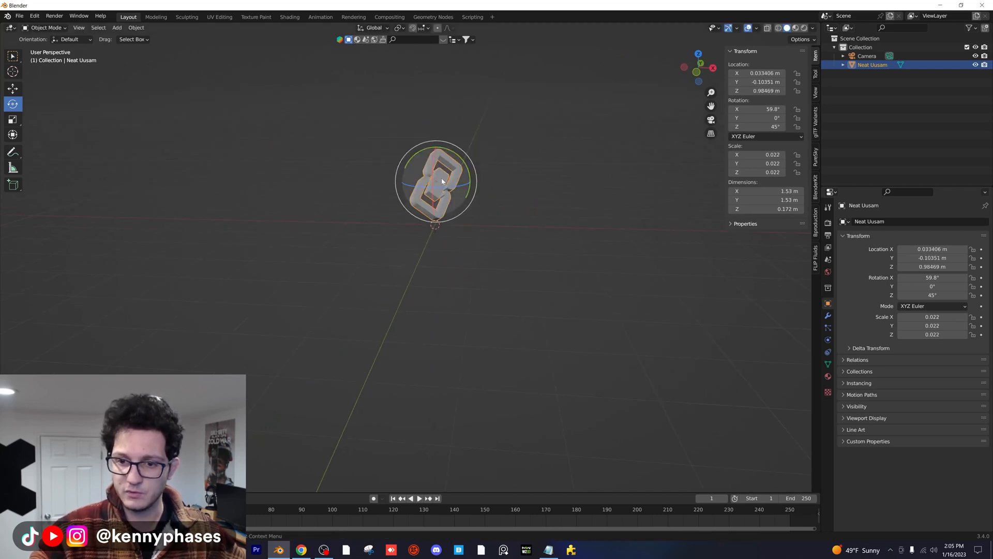
pyautogui.moveTo(443, 181); pyautogui.dragTo(473, 168)
pyautogui.scroll(3, 475, 168)
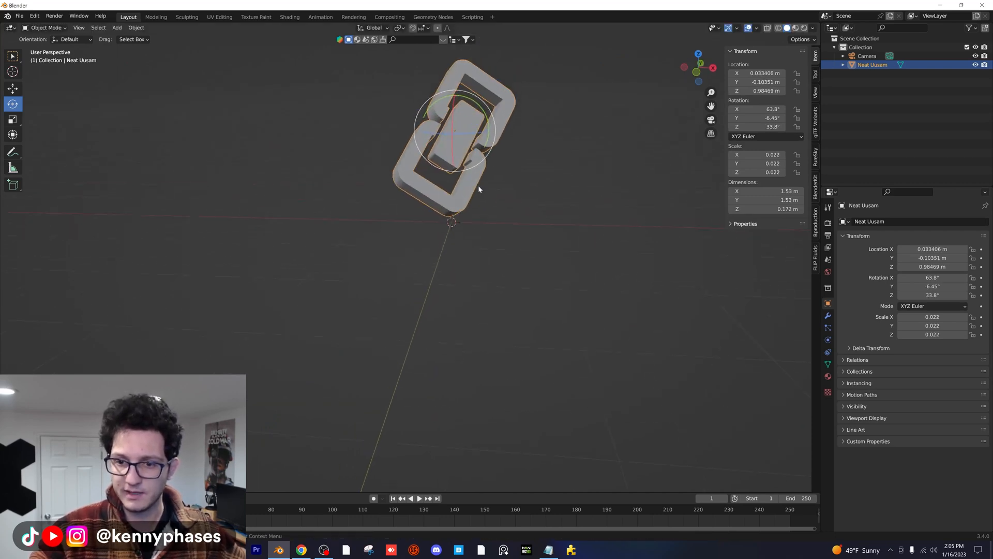
# - Add a plane mesh beneath the link and scale it up to about 4.86 on all axes
pyautogui.click(117, 27)
pyautogui.moveTo(133, 38)
pyautogui.click(218, 38)
pyautogui.press('s')
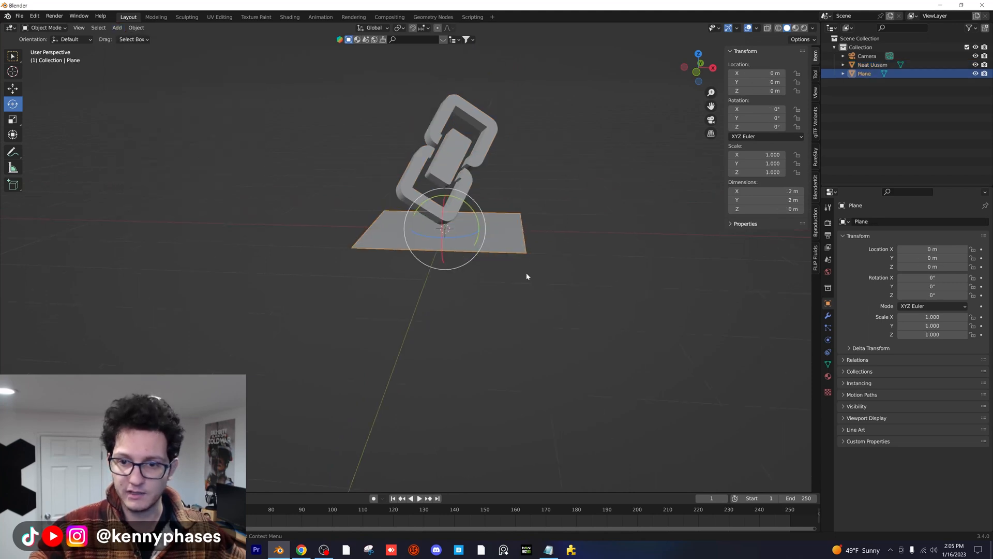
pyautogui.click(612, 238)
pyautogui.moveTo(468, 244); pyautogui.dragTo(394, 246, button='middle')
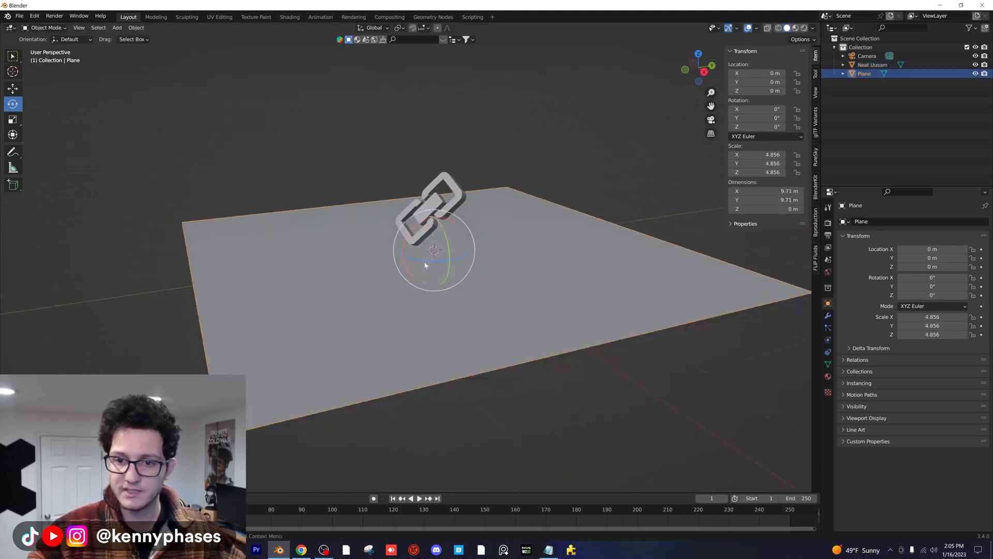
# - Reset the camera's location to 0 m and its rotation to 0° on all axes
pyautogui.scroll(-4, 426, 264)
pyautogui.click(320, 204)
pyautogui.doubleClick(758, 73)
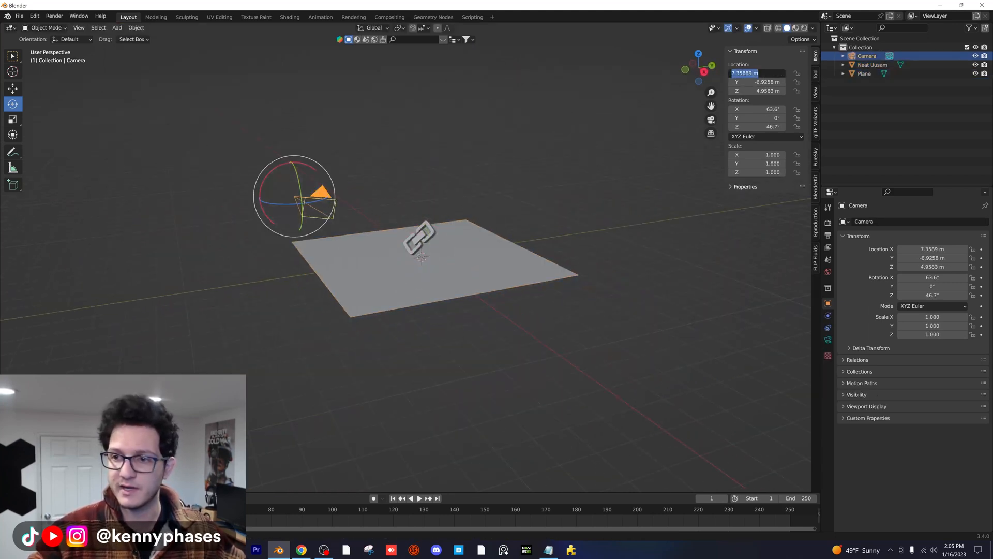
pyautogui.write('0')
pyautogui.press('Tab')
pyautogui.press('0')
pyautogui.press('Tab')
pyautogui.press('0')
pyautogui.press('Tab')
pyautogui.press('0')
pyautogui.press('Tab')
pyautogui.press('0')
pyautogui.press('Tab')
pyautogui.press('0')
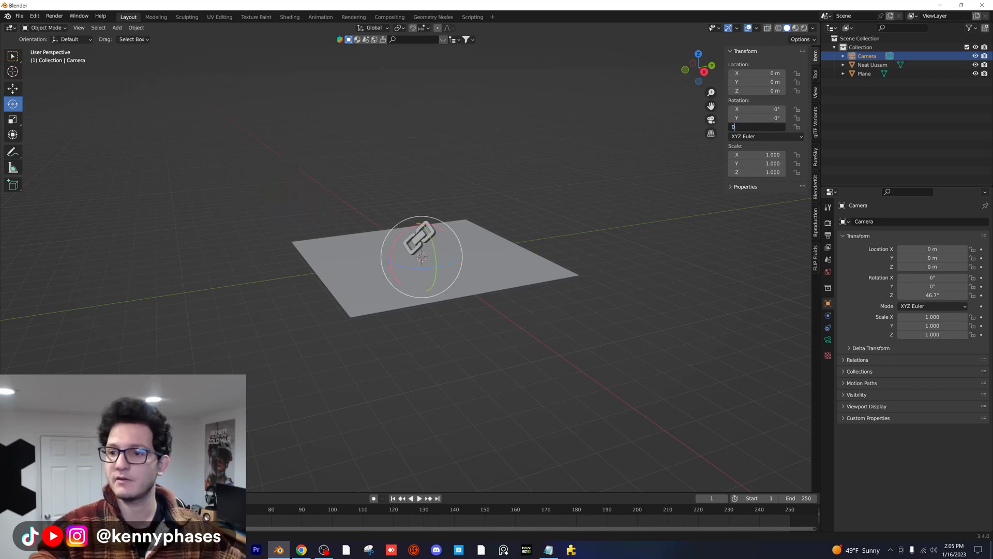
pyautogui.press('Return')
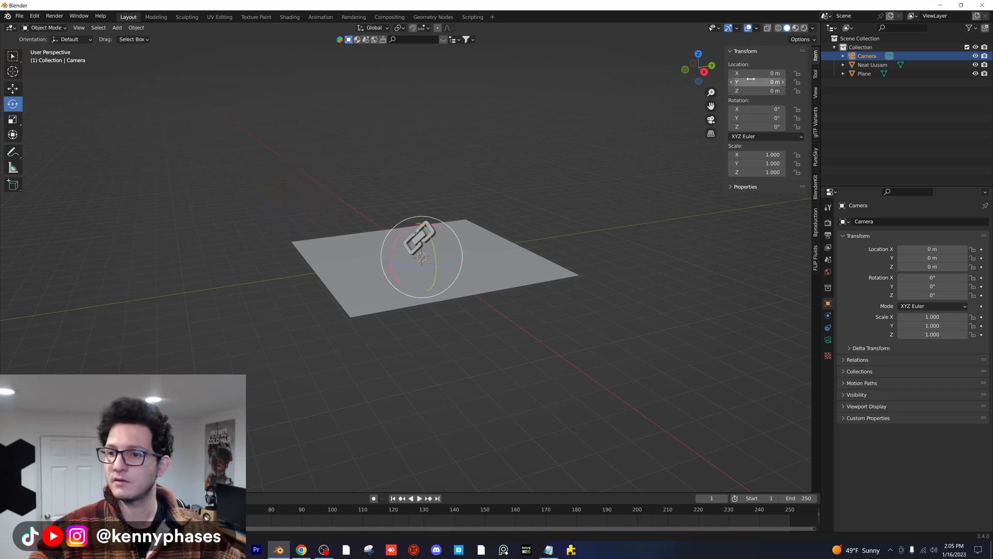
# - Set the camera's X rotation to 90°
pyautogui.doubleClick(769, 108)
pyautogui.write('90')
pyautogui.press('Return')
# - Raise the camera along Z to about 0.81 m
pyautogui.scroll(4, 448, 271)
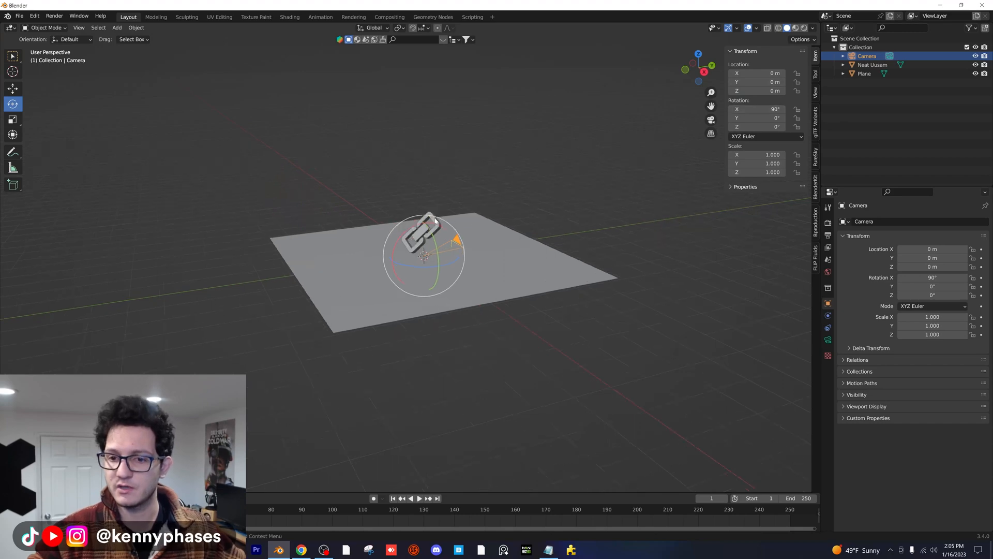
pyautogui.press('g')
pyautogui.press('z')
pyautogui.click(443, 221)
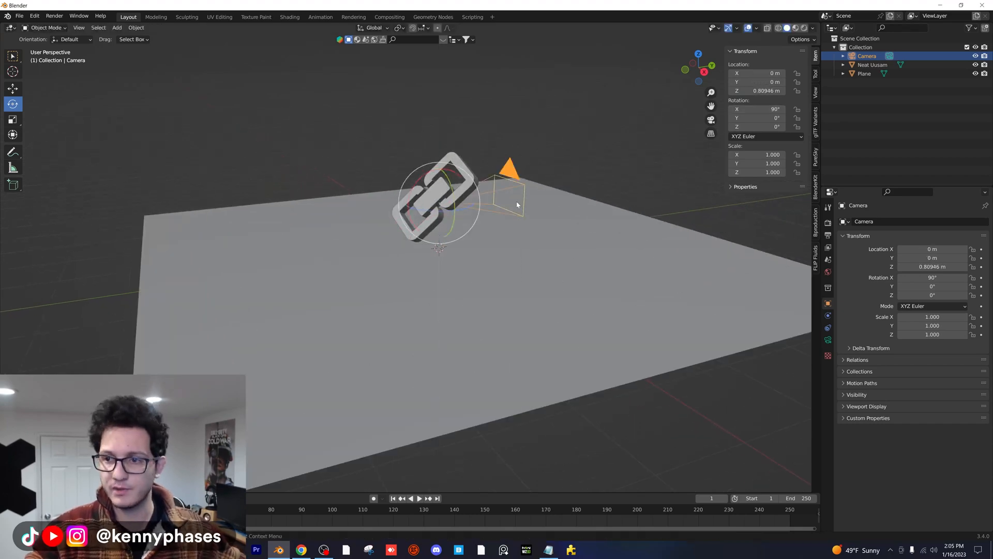
# - Move the camera back along Y to about -5.51 m and look through it
pyautogui.scroll(-1, 519, 203)
pyautogui.press('g')
pyautogui.press('y')
pyautogui.click(248, 237)
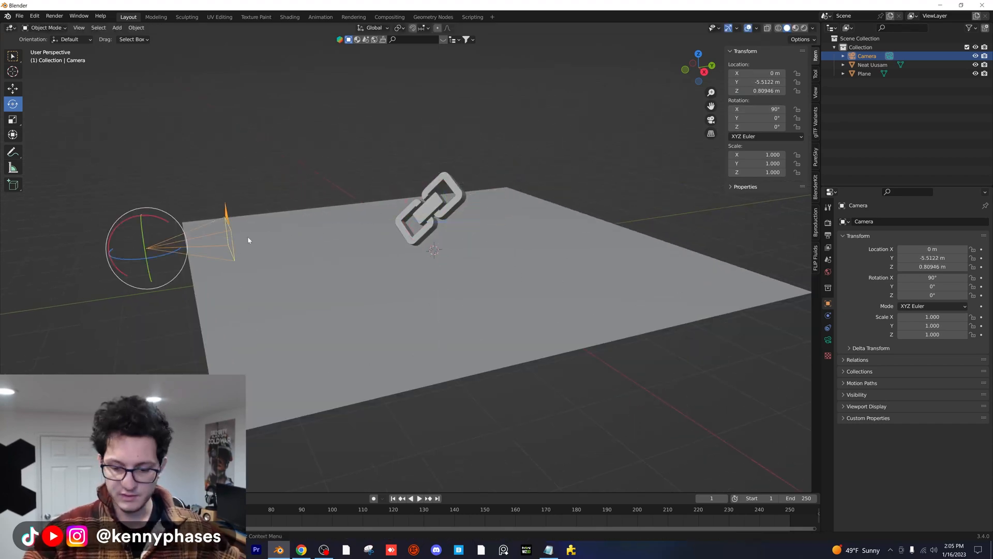
pyautogui.press('KP_0')
# - Save the project to the Desktop as Link-SVG.blend
pyautogui.hotkey('ctrl', 's')
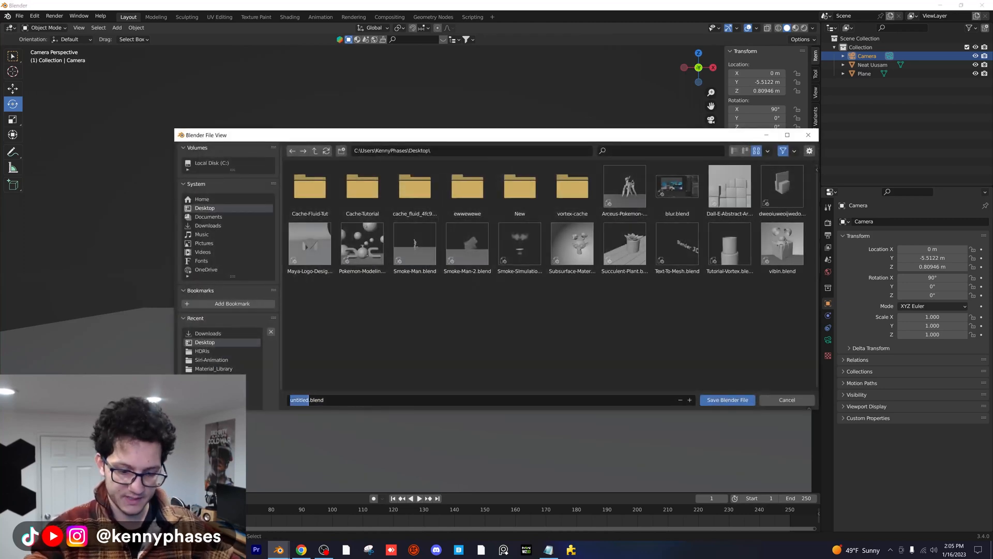
pyautogui.write('Link-SVG')
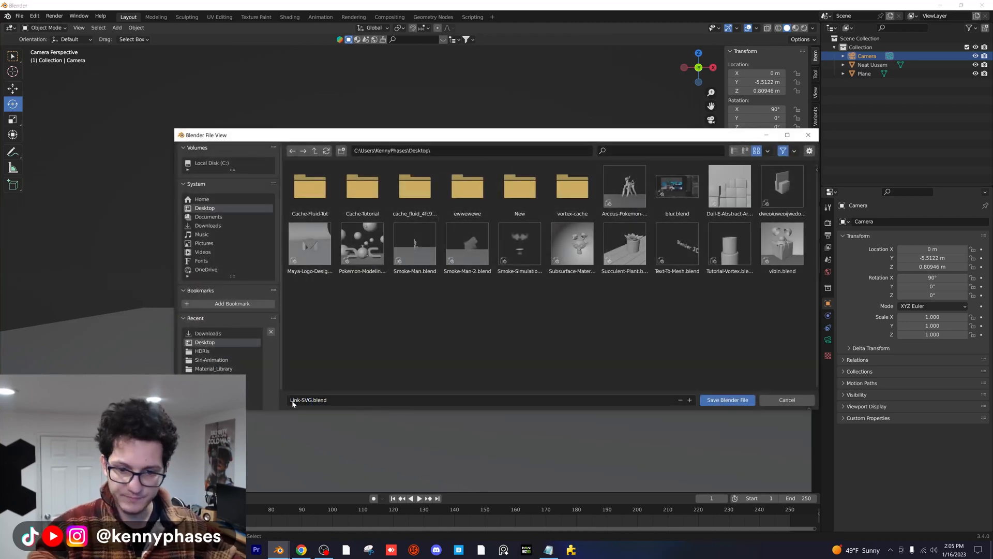
pyautogui.click(728, 399)
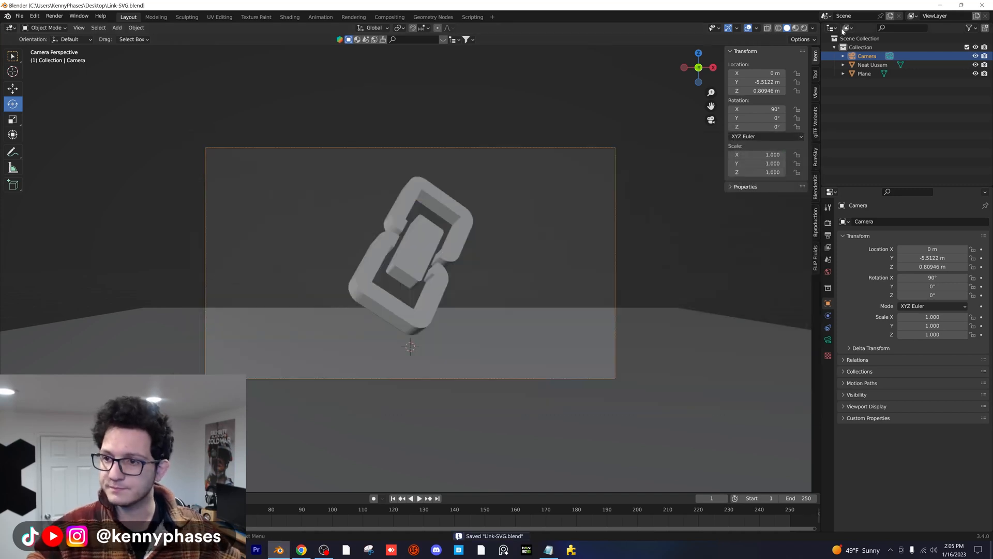
# - Show the viewport in rendered shading and set the render engine to Cycles with GPU Compute
pyautogui.click(804, 28)
pyautogui.click(828, 224)
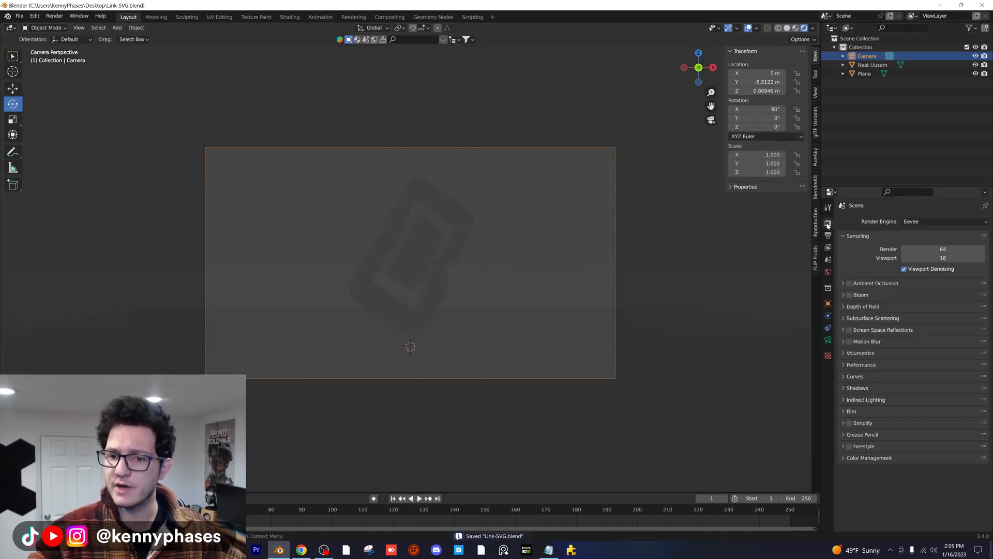
pyautogui.click(942, 223)
pyautogui.click(923, 249)
pyautogui.click(923, 243)
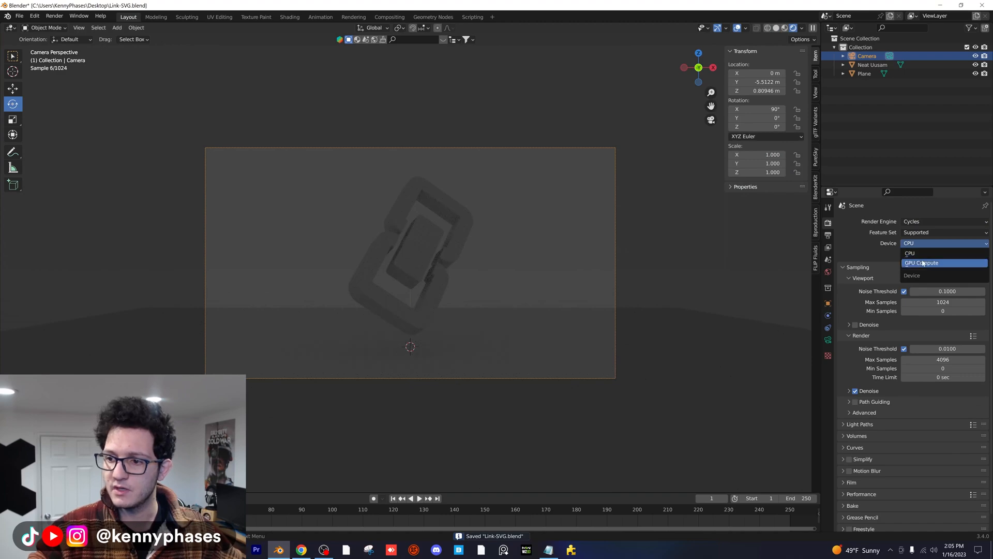
pyautogui.click(924, 263)
# - Give the world background an Environment Texture using peppermint_powerplant_2_4k.hdr from the HDRIs folder
pyautogui.click(828, 272)
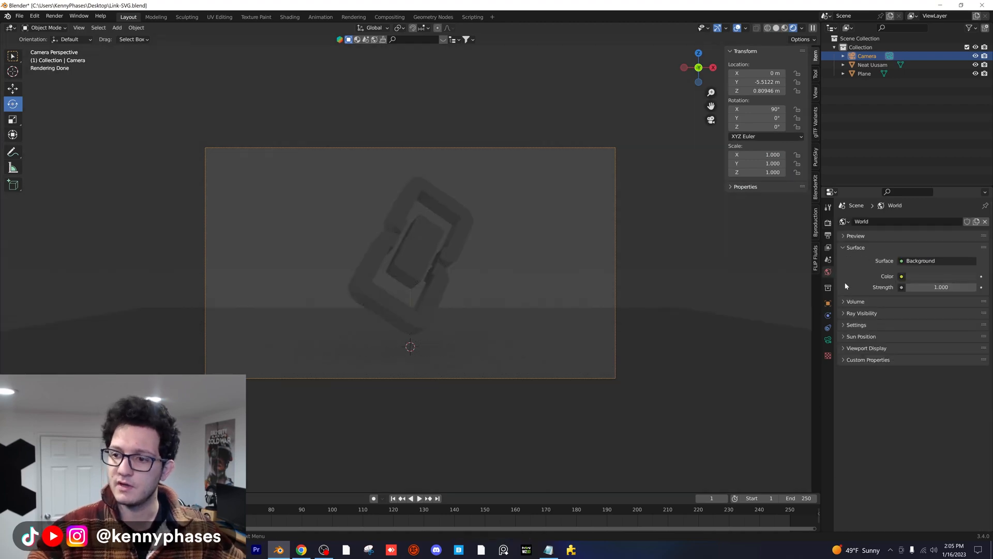
pyautogui.click(902, 278)
pyautogui.click(711, 323)
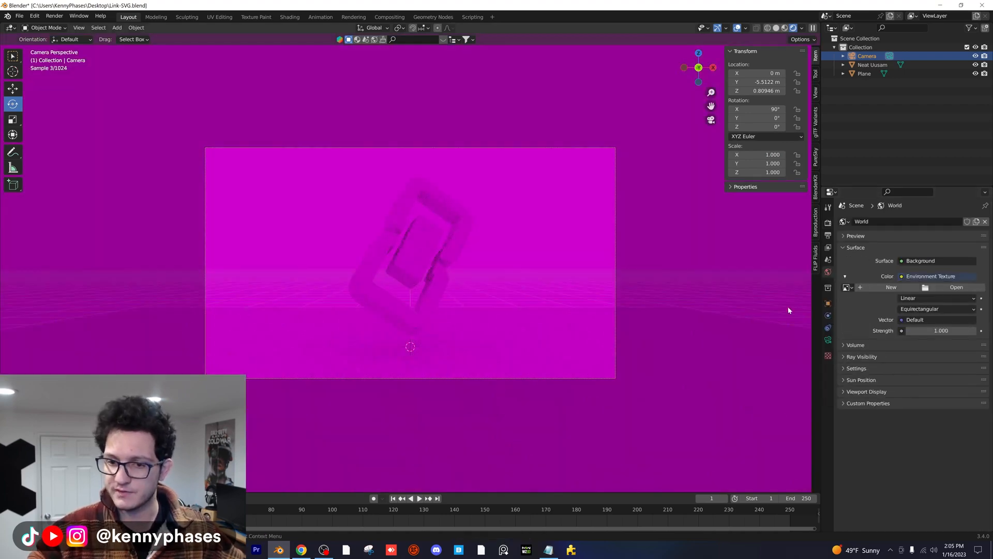
pyautogui.click(958, 288)
pyautogui.click(217, 351)
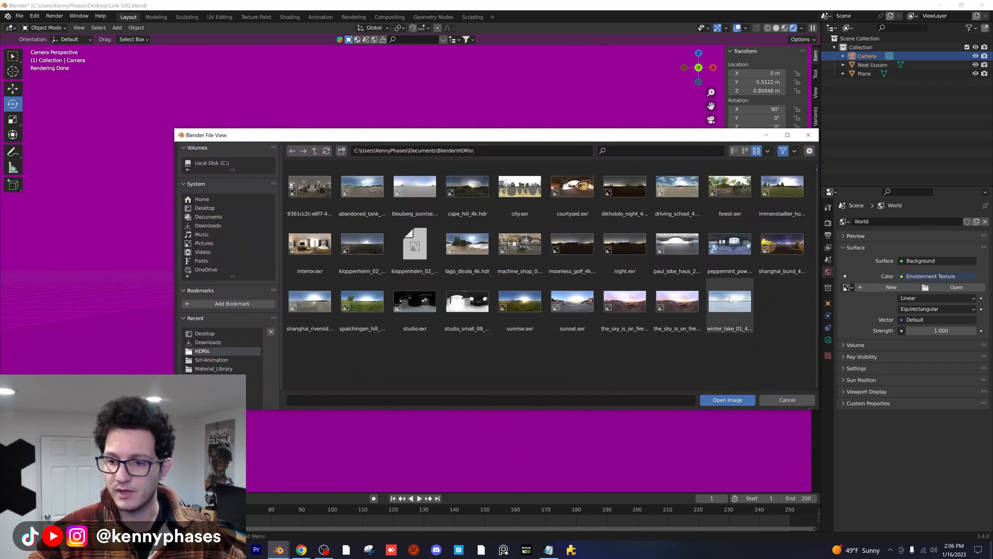
pyautogui.click(738, 253)
pyautogui.doubleClick(738, 253)
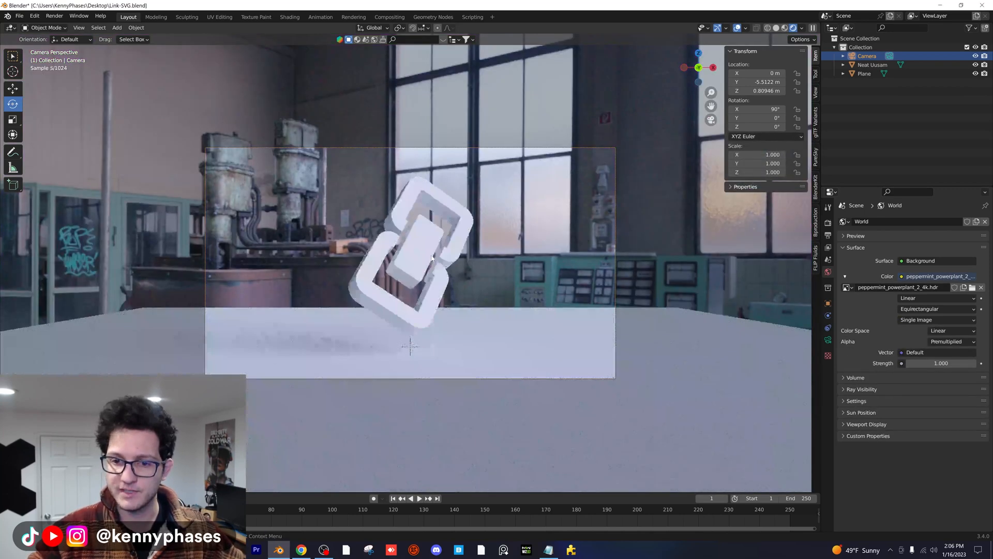
# - Select the plane, return the viewport to solid shading and enter Edit Mode
pyautogui.scroll(1, 436, 281)
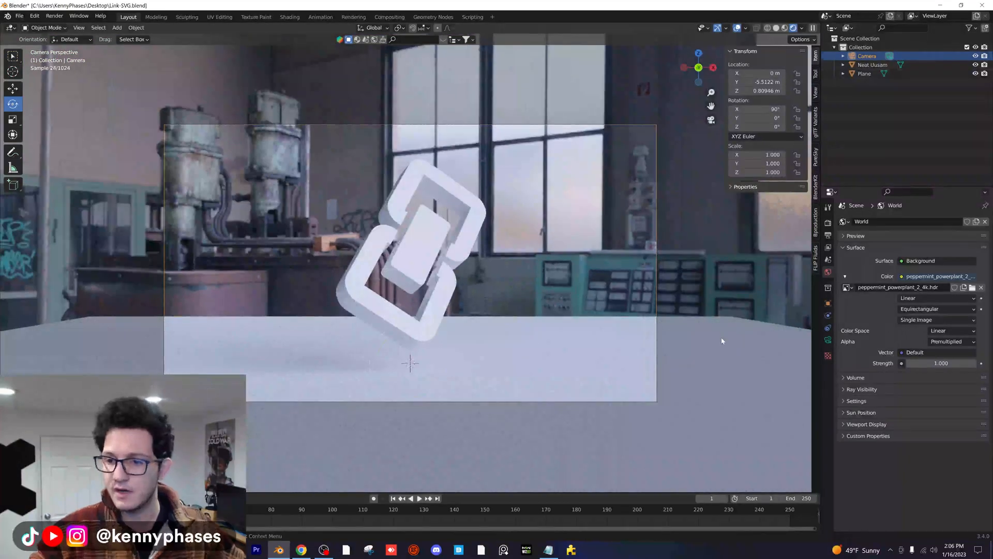
pyautogui.click(722, 340)
pyautogui.scroll(-1, 455, 339)
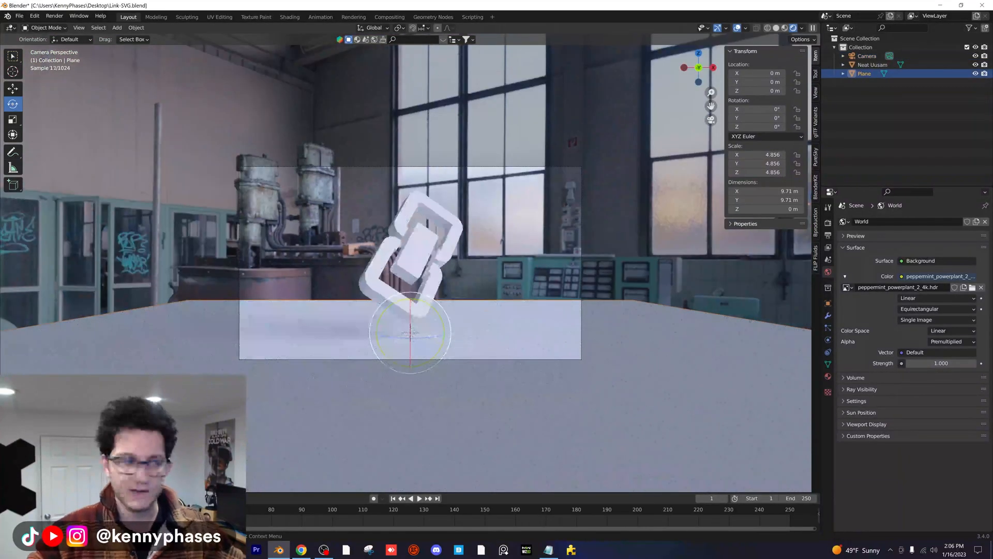
pyautogui.scroll(-2, 439, 315)
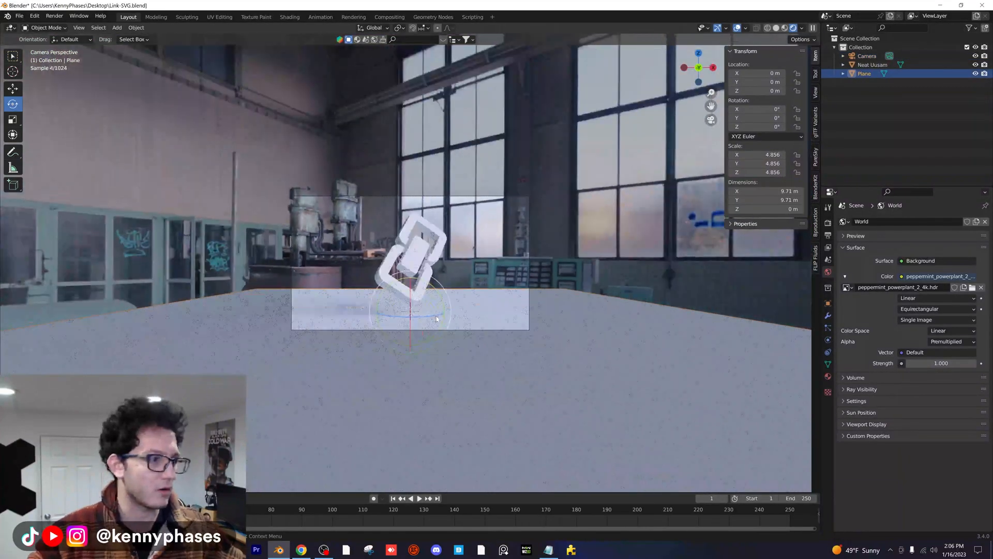
pyautogui.moveTo(439, 315); pyautogui.dragTo(393, 344, button='middle')
pyautogui.scroll(-5, 393, 344)
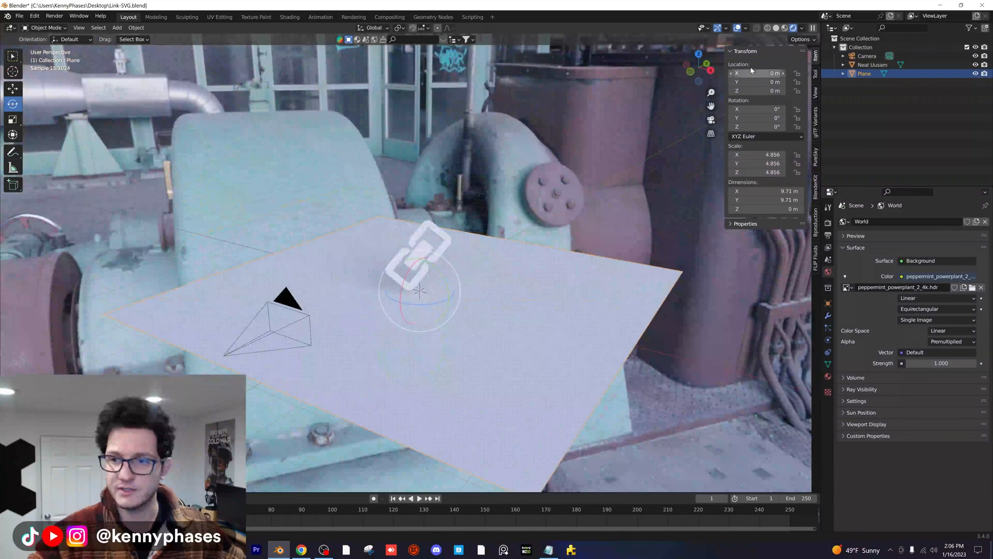
pyautogui.click(776, 27)
pyautogui.press('Tab')
pyautogui.moveTo(222, 176); pyautogui.dragTo(198, 166, button='middle')
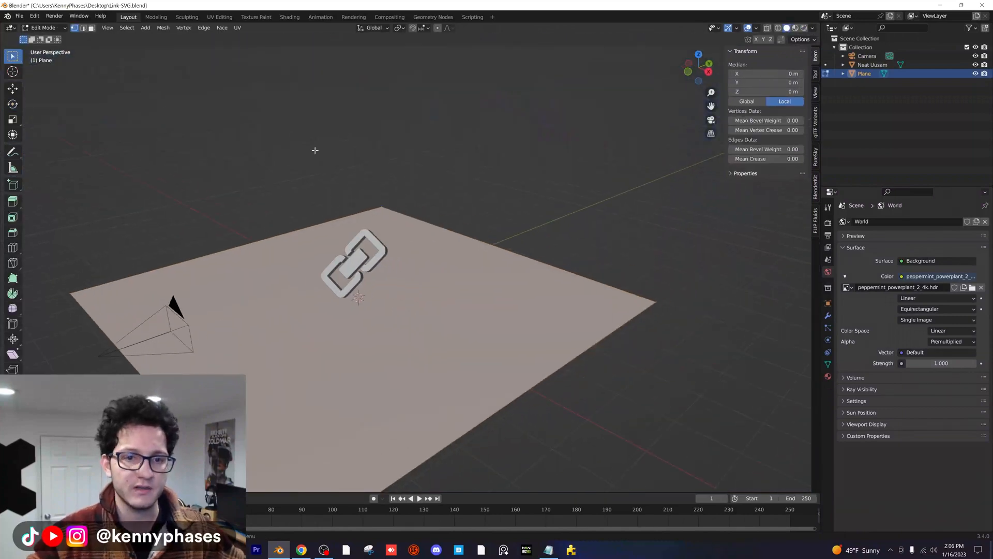
# - Extrude the plane's back edge straight up along Z to a local height of about 1.35 m as a backdrop wall
pyautogui.click(440, 259)
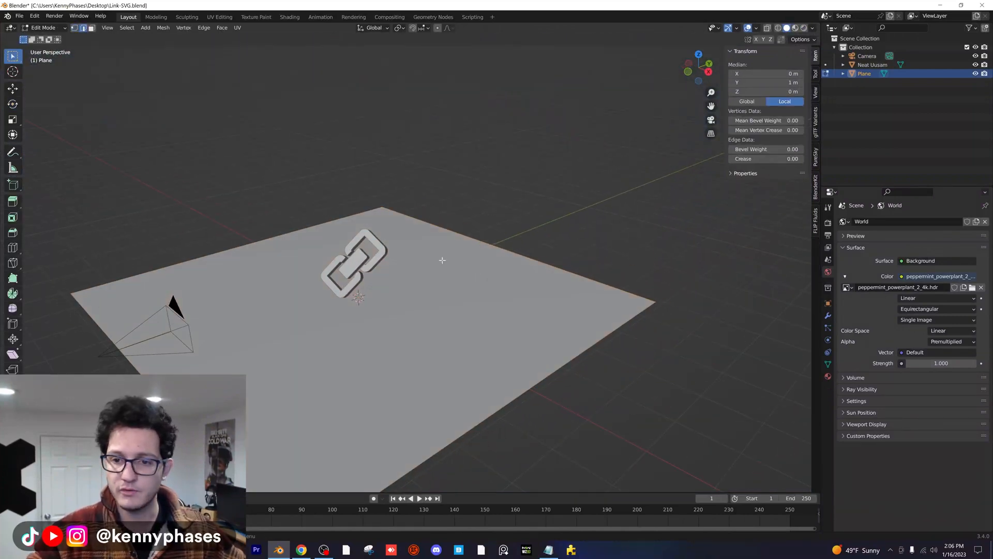
pyautogui.moveTo(439, 259); pyautogui.dragTo(472, 271, button='middle')
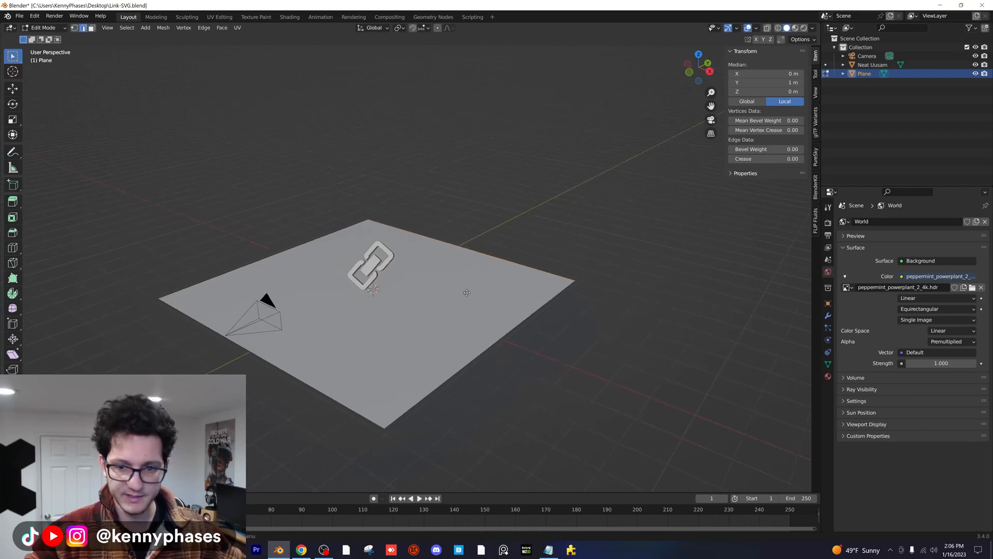
pyautogui.press('e')
pyautogui.press('z')
pyautogui.click(466, 127)
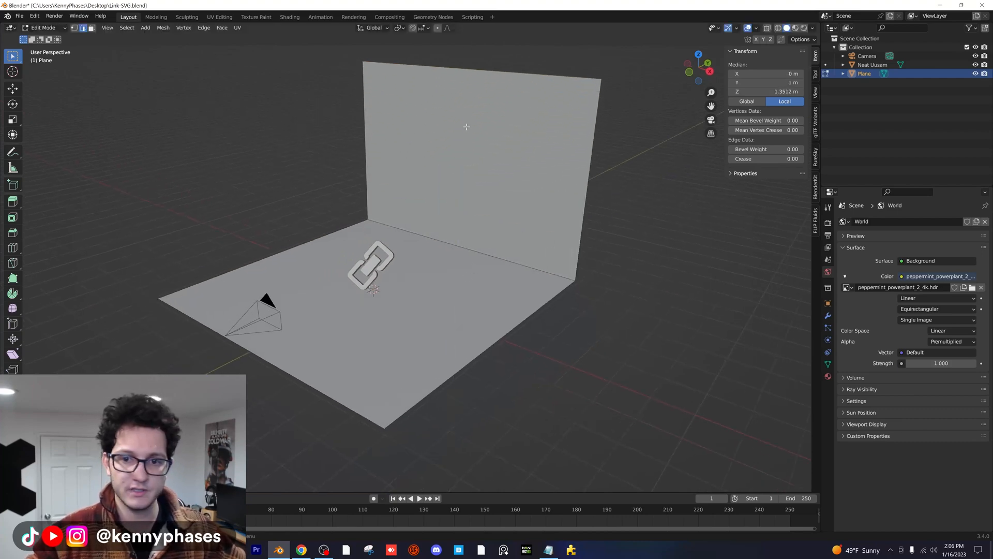
# - Bevel the edge between the floor and the backdrop wall by about 0.404 m with one segment
pyautogui.moveTo(467, 127); pyautogui.dragTo(472, 229, button='middle')
pyautogui.click(443, 270)
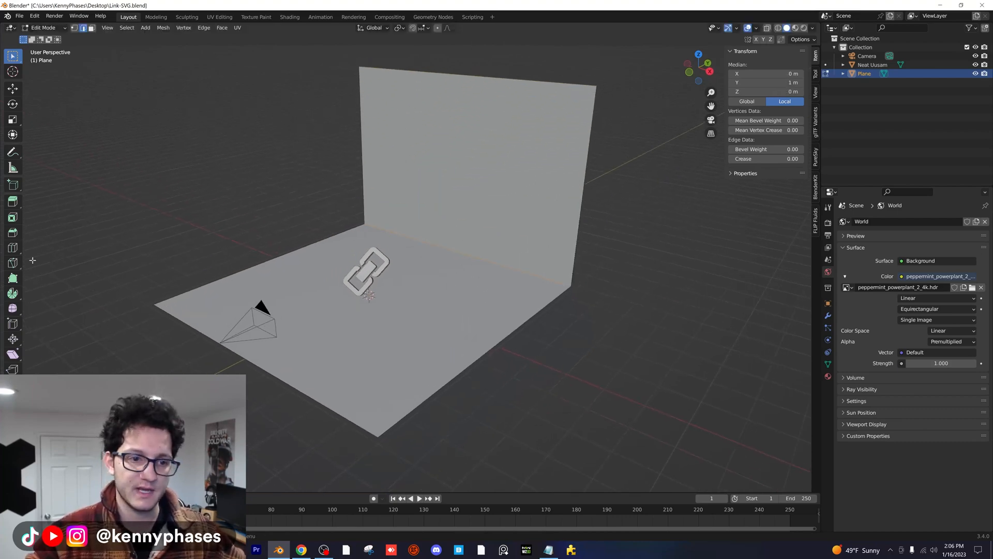
pyautogui.click(13, 219)
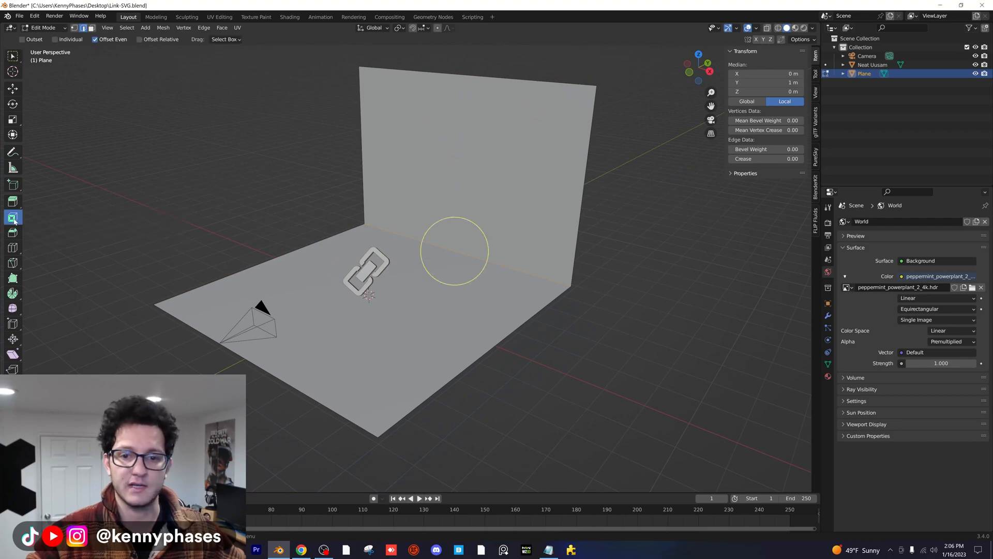
pyautogui.click(13, 234)
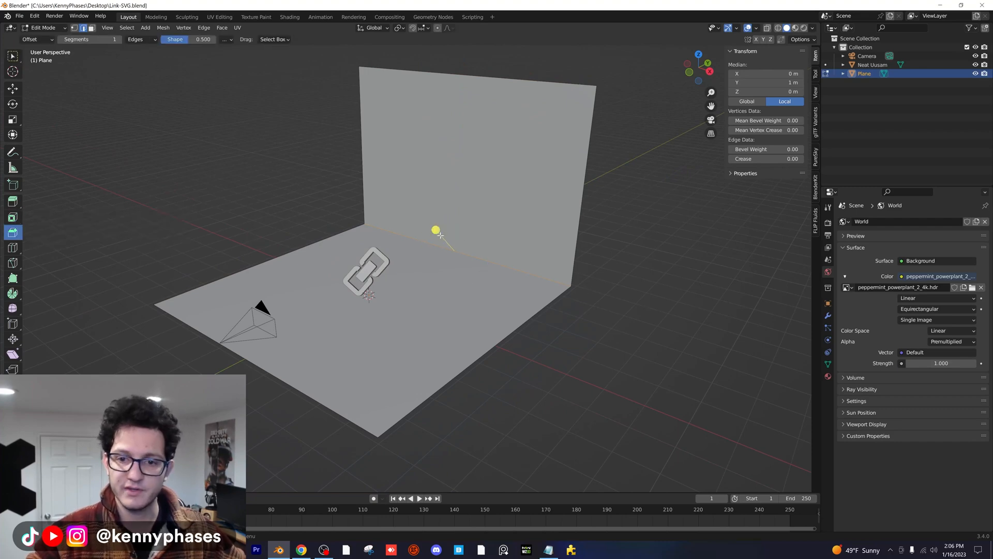
pyautogui.moveTo(440, 235); pyautogui.dragTo(396, 198)
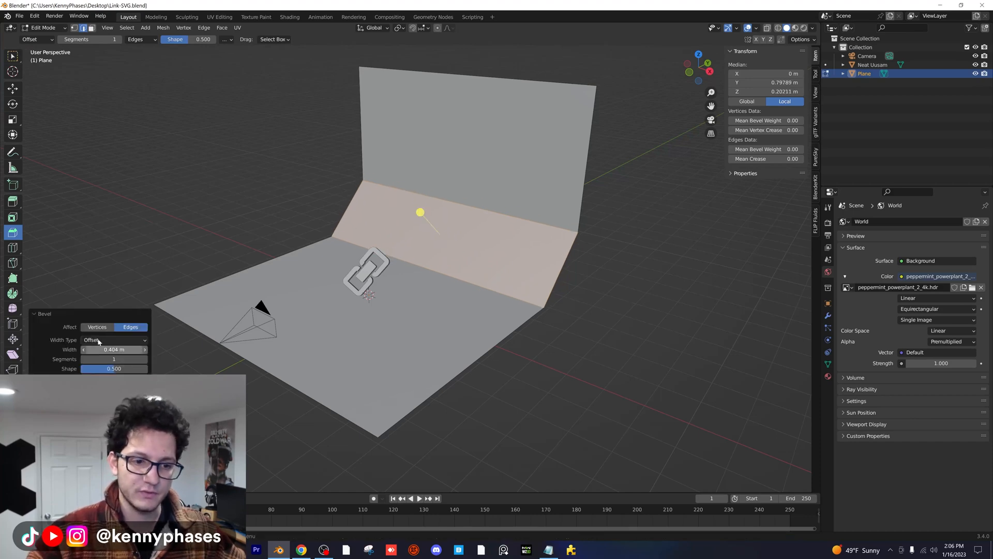
# - Increase the bevel's segments to round the backdrop curve, and shade the plane smooth in Object Mode
pyautogui.moveTo(114, 359); pyautogui.dragTo(136, 359)
pyautogui.scroll(8, 450, 206)
pyautogui.press('Tab')
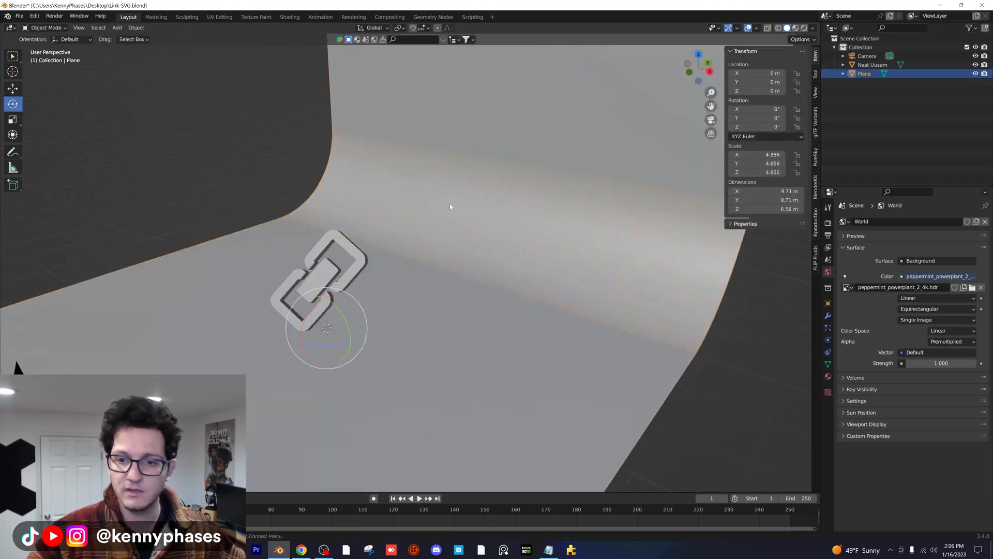
pyautogui.rightClick(469, 188)
pyautogui.click(454, 162)
pyautogui.scroll(-6, 479, 238)
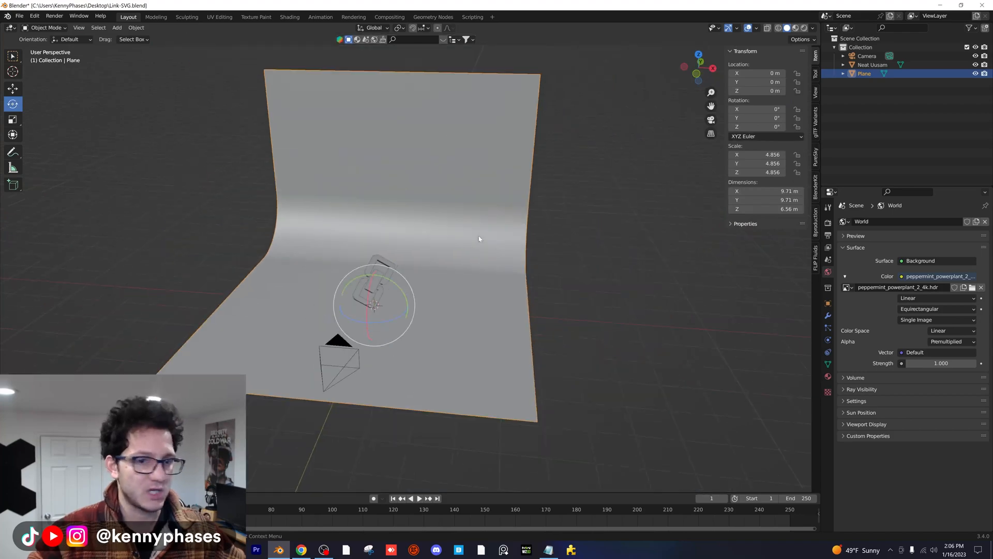
# - View the scene through the camera with rendered viewport shading
pyautogui.press('KP_0')
pyautogui.click(470, 183)
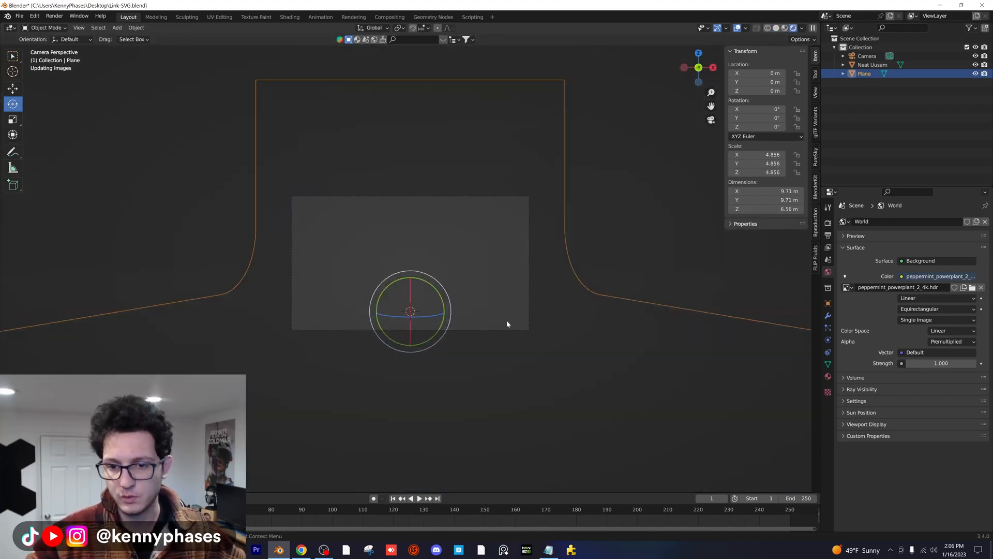
pyautogui.scroll(4, 456, 310)
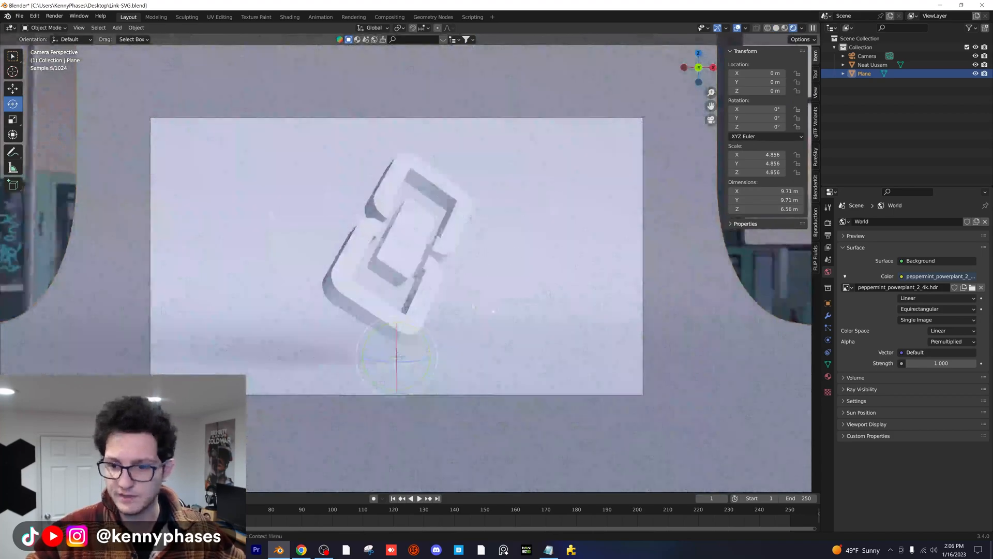
# - Move the link object along X to about 0.923 m and lower it along Z to about 0.884 m
pyautogui.click(410, 221)
pyautogui.press('g')
pyautogui.press('x')
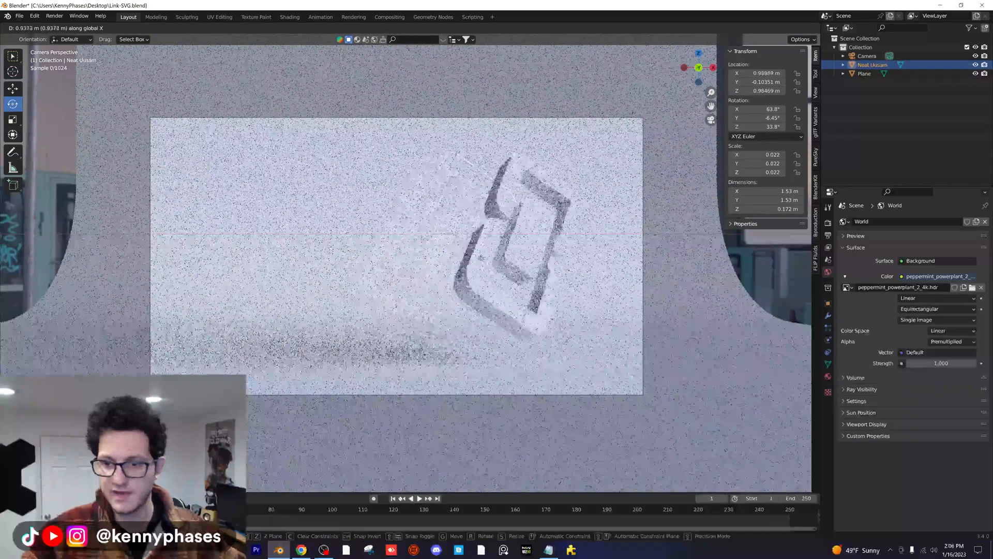
pyautogui.click(511, 296)
pyautogui.press('g')
pyautogui.press('z')
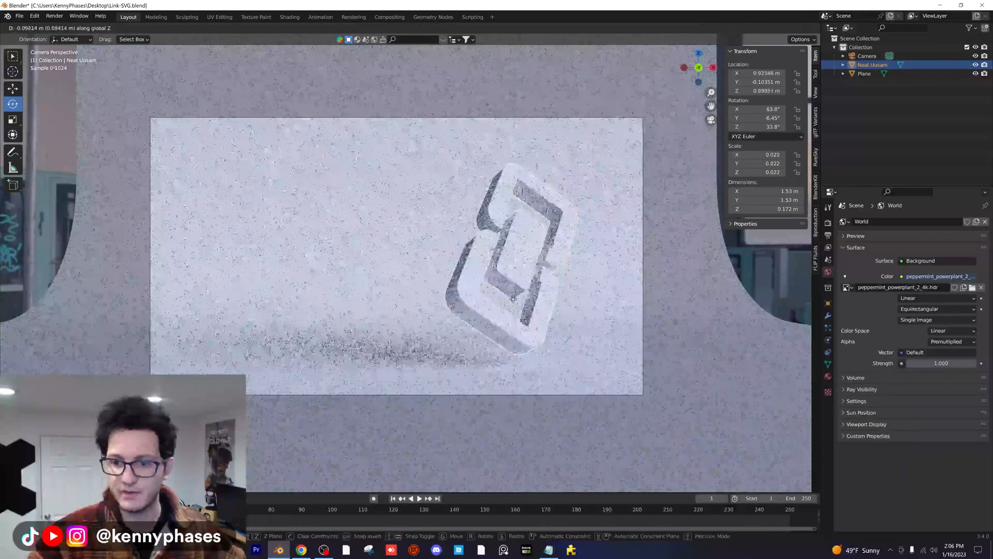
pyautogui.click(512, 307)
# - Set the link material's Metallic to 1.000 and its Roughness to about 0.193
pyautogui.click(827, 378)
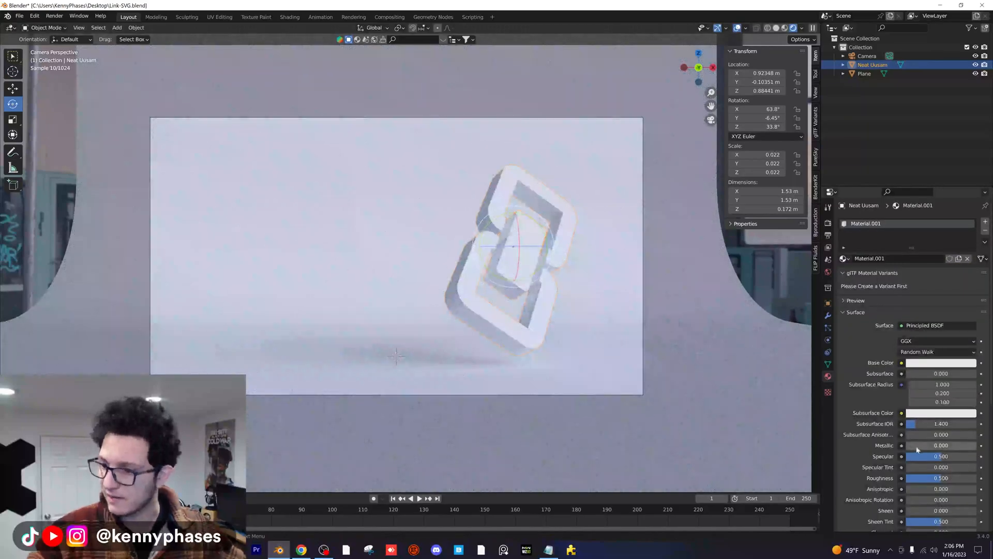
pyautogui.moveTo(917, 448); pyautogui.dragTo(988, 446)
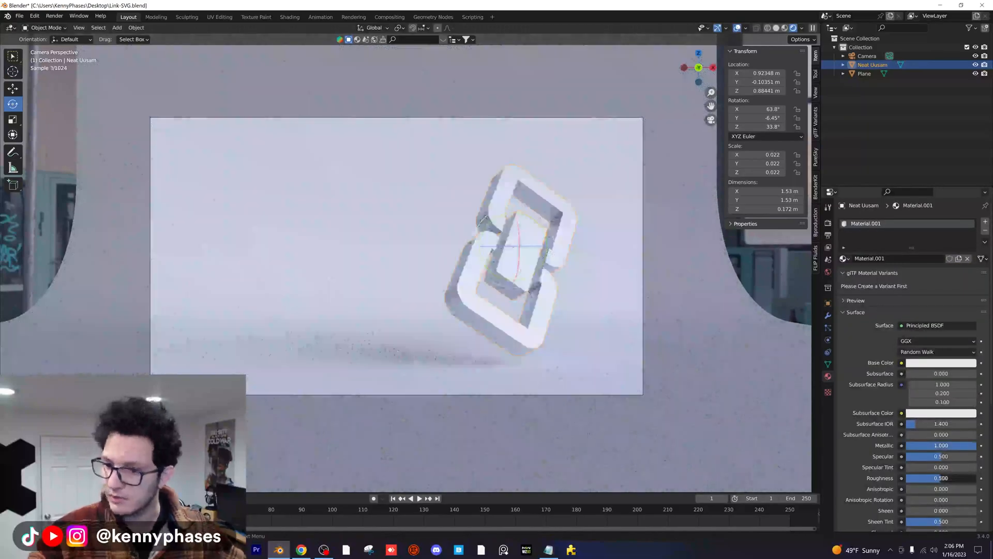
pyautogui.moveTo(937, 478); pyautogui.dragTo(915, 478)
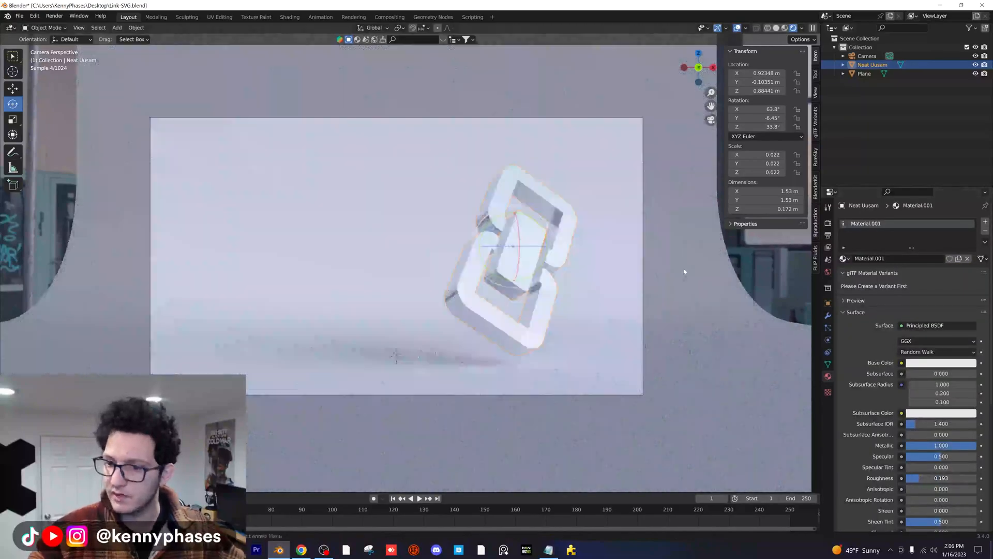
# - Give the backdrop plane a new material with a nearly black base color
pyautogui.click(737, 288)
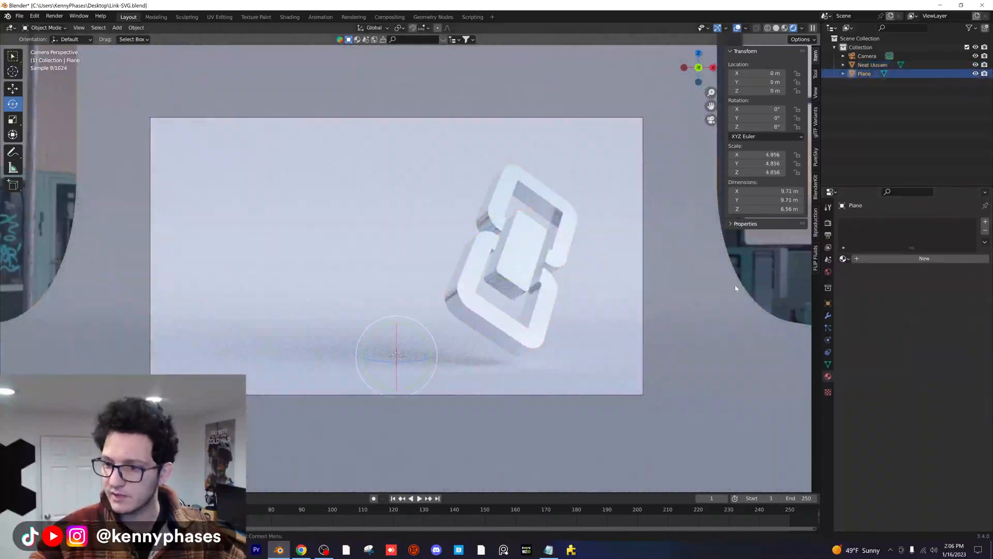
pyautogui.click(897, 260)
pyautogui.click(940, 362)
pyautogui.moveTo(969, 255); pyautogui.dragTo(969, 289)
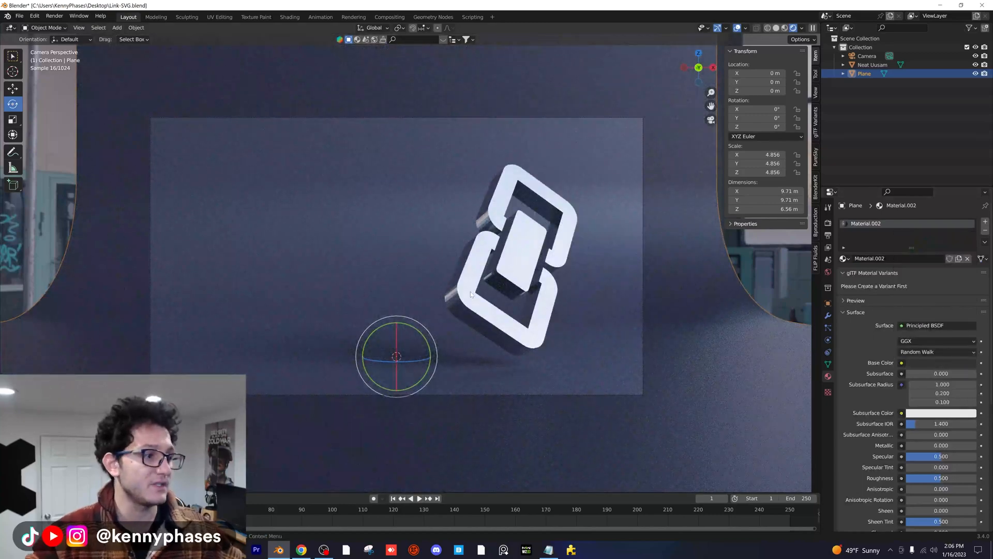
# - Change the link material's surface to Glass BSDF with a roughness of about 0.277 and an IOR of 1.2
pyautogui.keyDown('shift'); pyautogui.moveTo(471, 292); pyautogui.dragTo(470, 268, button='middle'); pyautogui.keyUp('shift')
pyautogui.scroll(2, 492, 247)
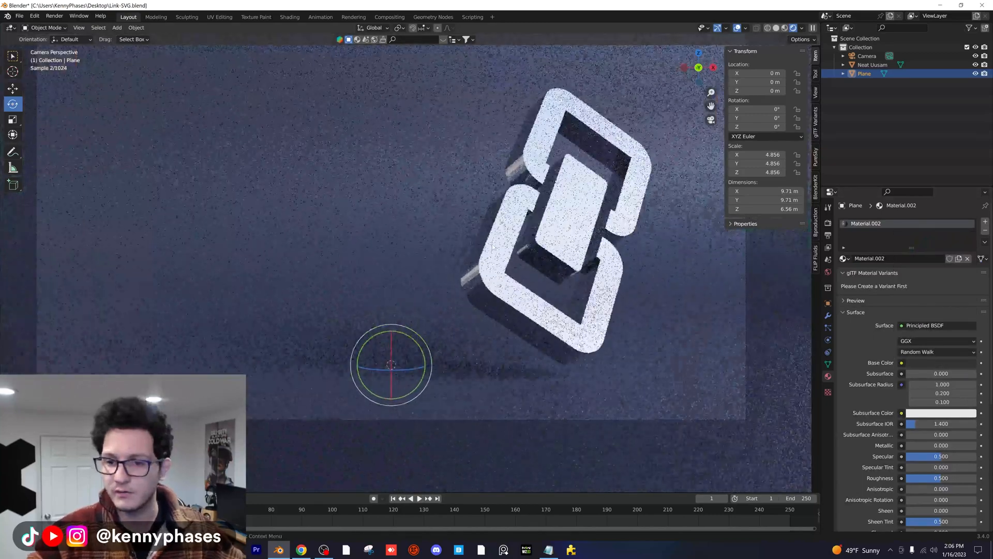
pyautogui.click(489, 246)
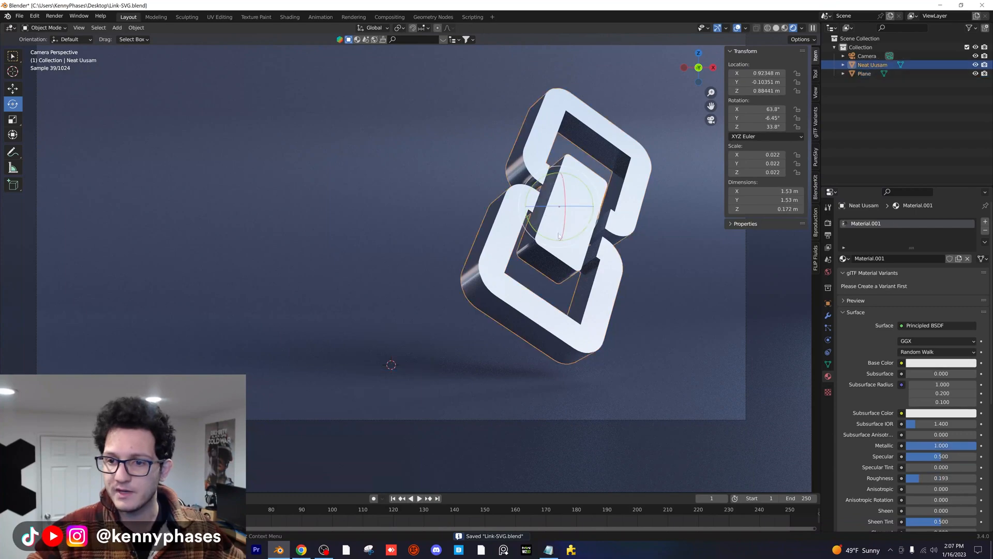
pyautogui.click(932, 325)
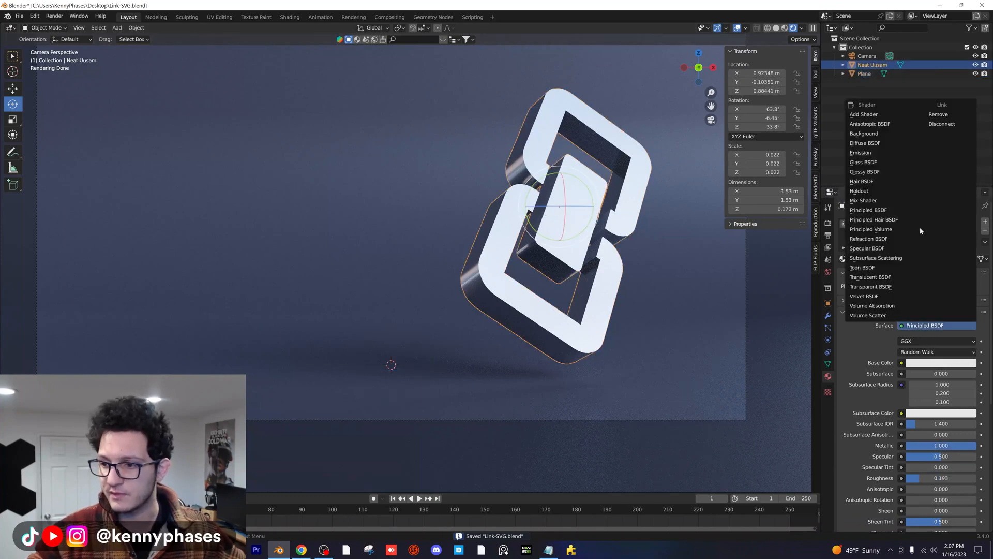
pyautogui.click(874, 165)
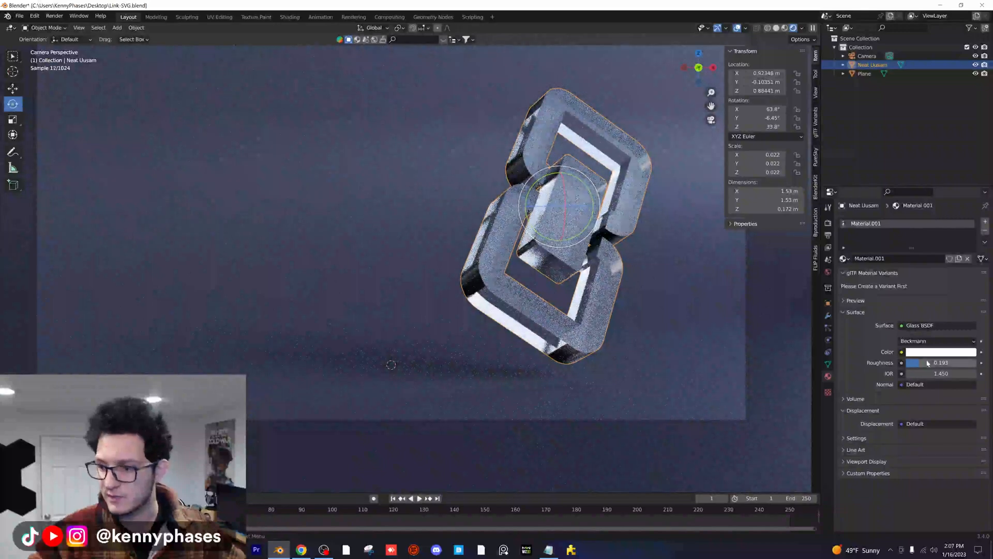
pyautogui.moveTo(927, 363); pyautogui.dragTo(934, 362)
pyautogui.click(933, 374)
pyautogui.write('1.2')
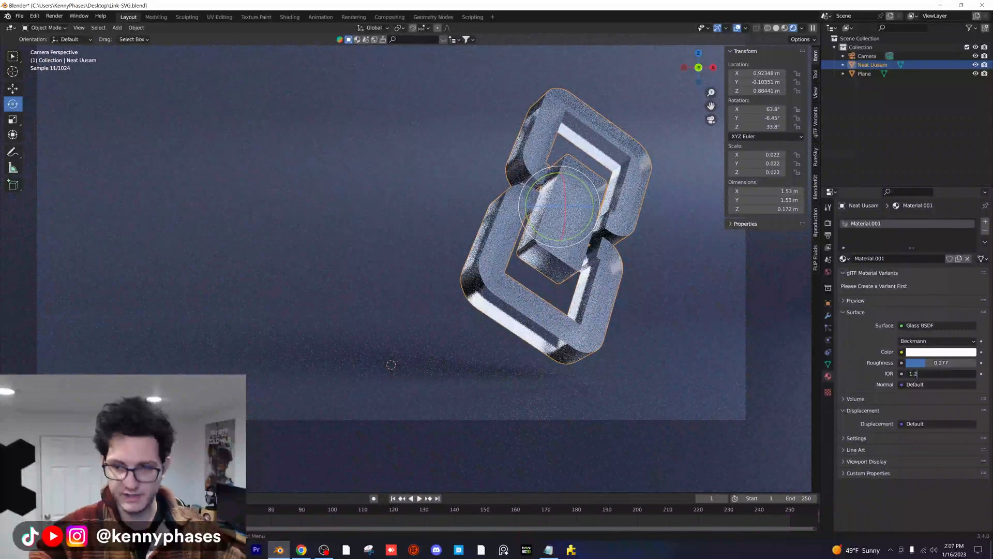
pyautogui.press('Return')
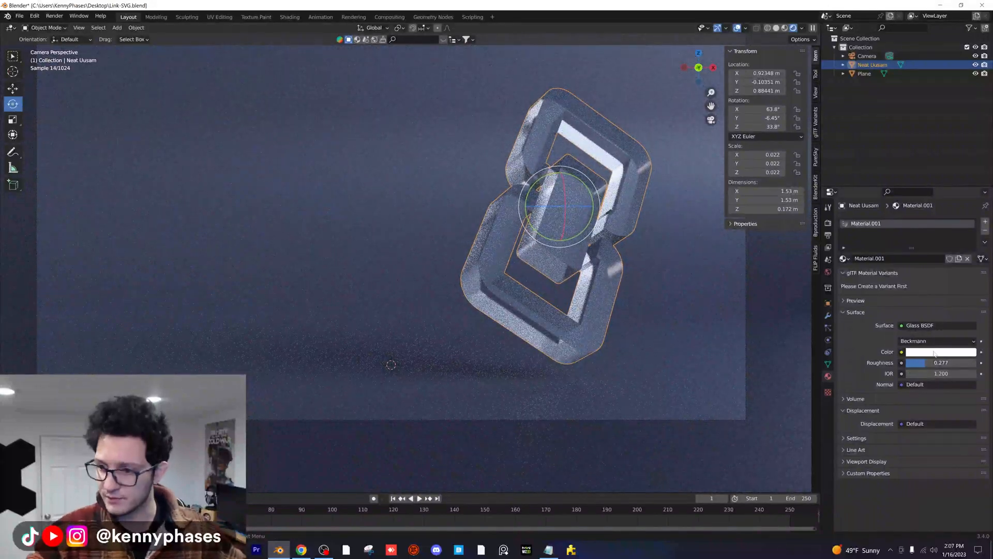
# - Color the link's glass bright cyan, with an IOR of 2 and a roughness of about 0.015
pyautogui.click(934, 352)
pyautogui.click(933, 240)
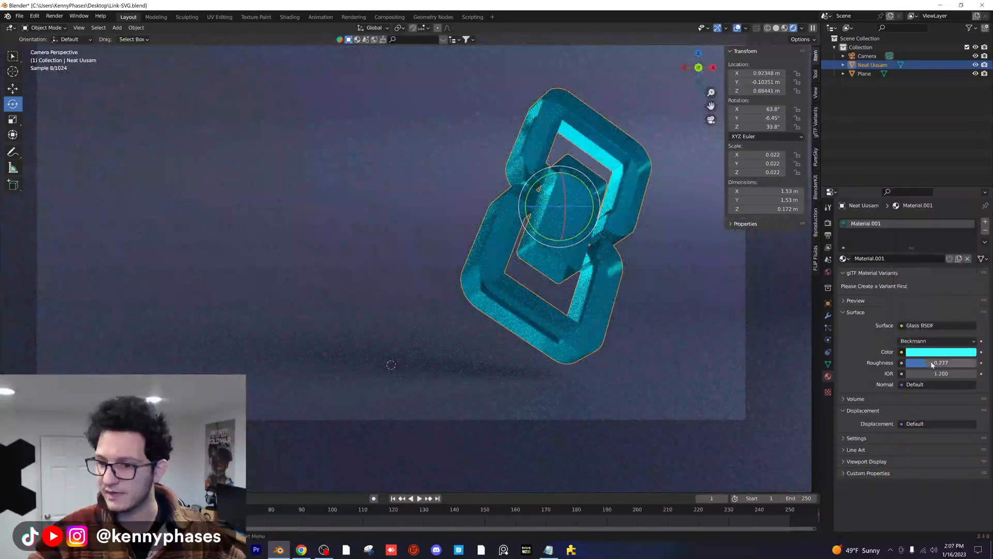
pyautogui.moveTo(941, 362); pyautogui.dragTo(919, 362)
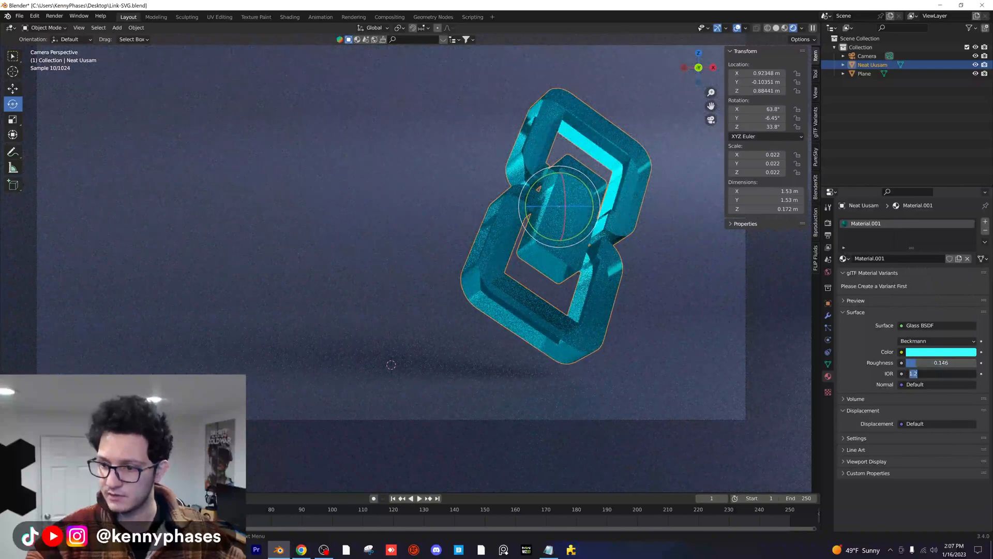
pyautogui.write('2')
pyautogui.press('Return')
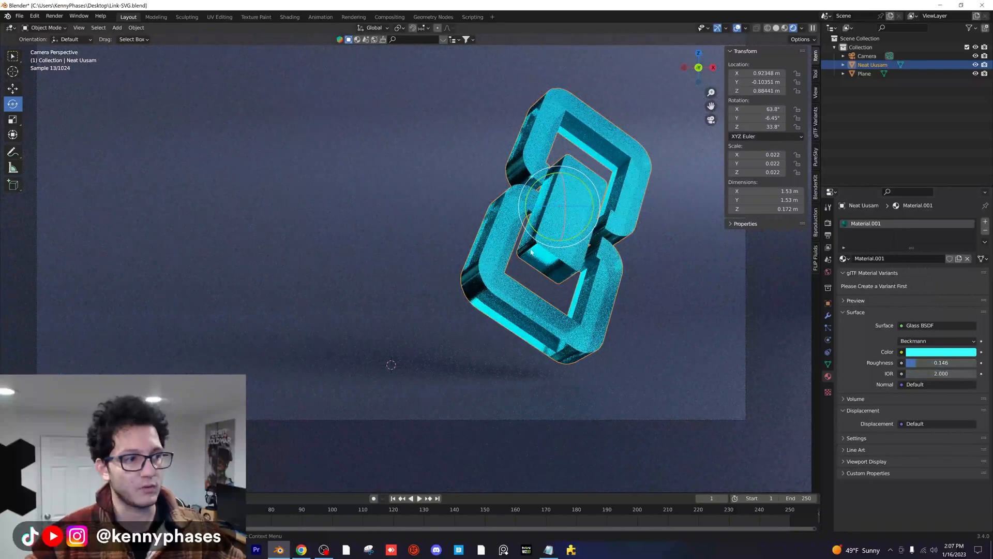
pyautogui.moveTo(943, 364); pyautogui.dragTo(910, 364)
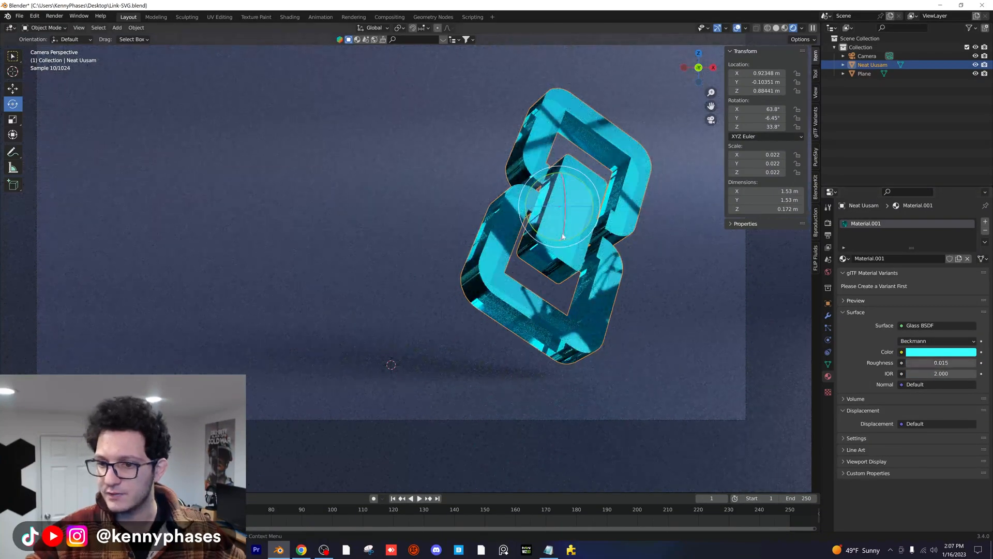
pyautogui.moveTo(563, 234); pyautogui.dragTo(552, 244)
pyautogui.hotkey('ctrl', 'z')
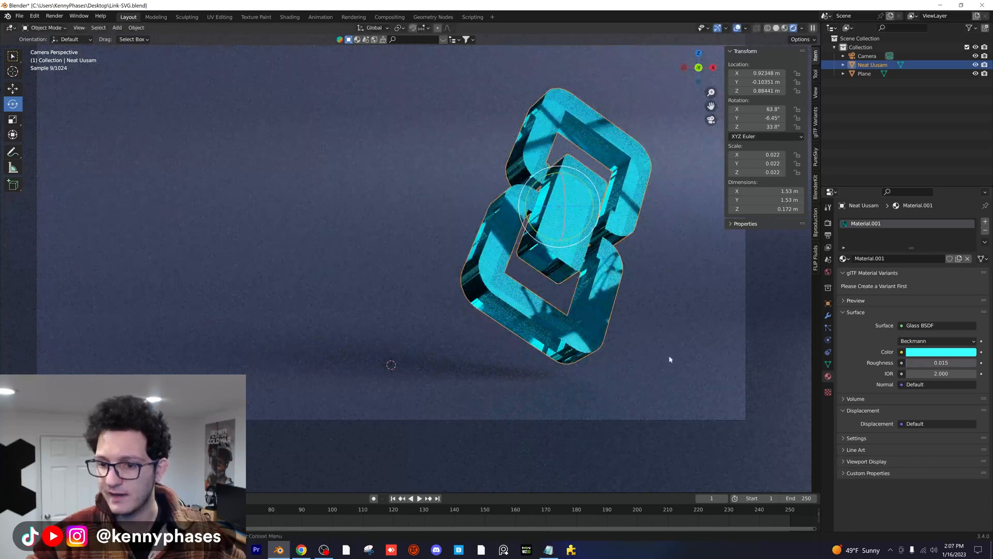
# - Set the plane material's Metallic to about 0.427 and Roughness to about 0.135, and lighten its base color to grey
pyautogui.click(658, 378)
pyautogui.moveTo(941, 478); pyautogui.dragTo(942, 445)
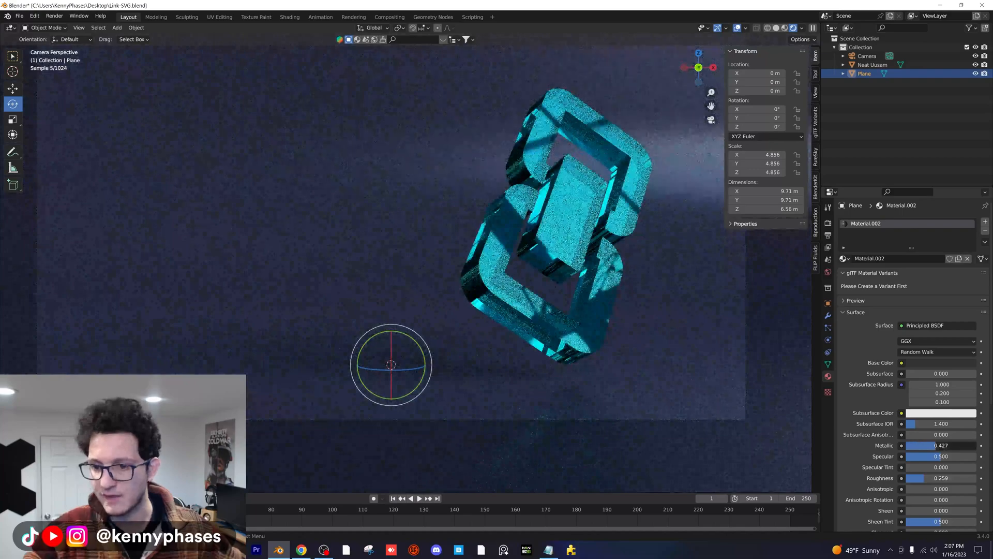
pyautogui.click(946, 365)
pyautogui.moveTo(965, 251); pyautogui.dragTo(966, 284)
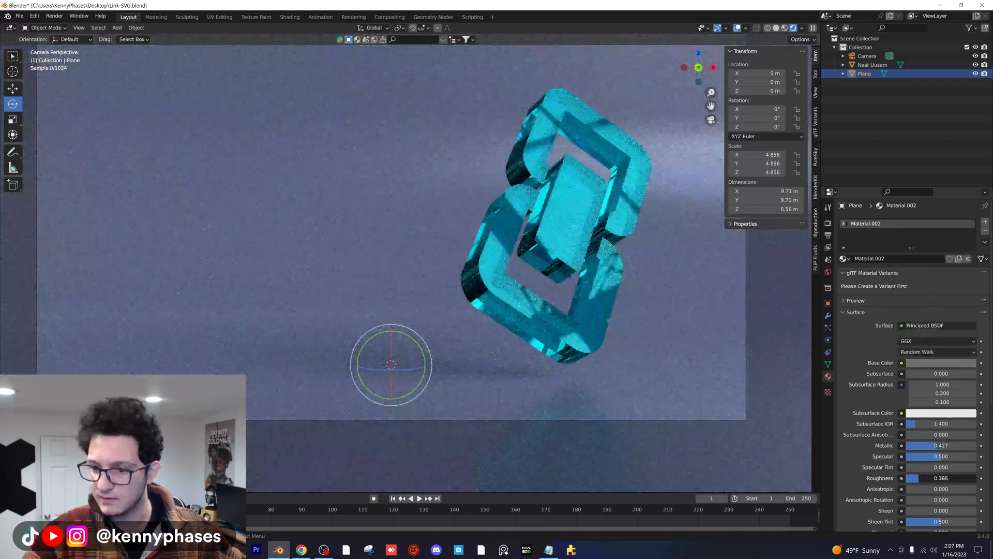
pyautogui.moveTo(926, 478); pyautogui.dragTo(895, 475)
# - Raise the backdrop plane along Z to about 0.059 m, close to the link's lowest corner
pyautogui.press('g')
pyautogui.press('z')
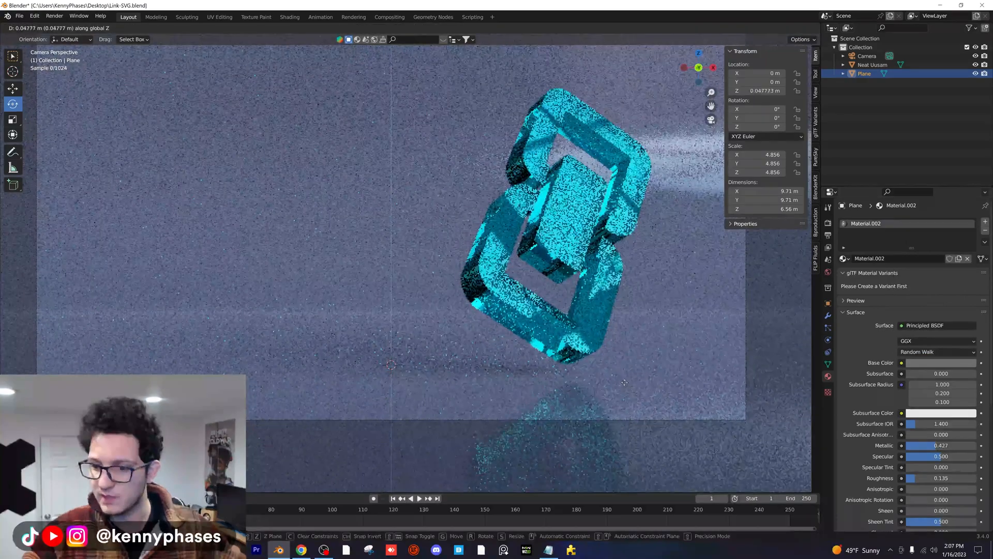
pyautogui.click(623, 381)
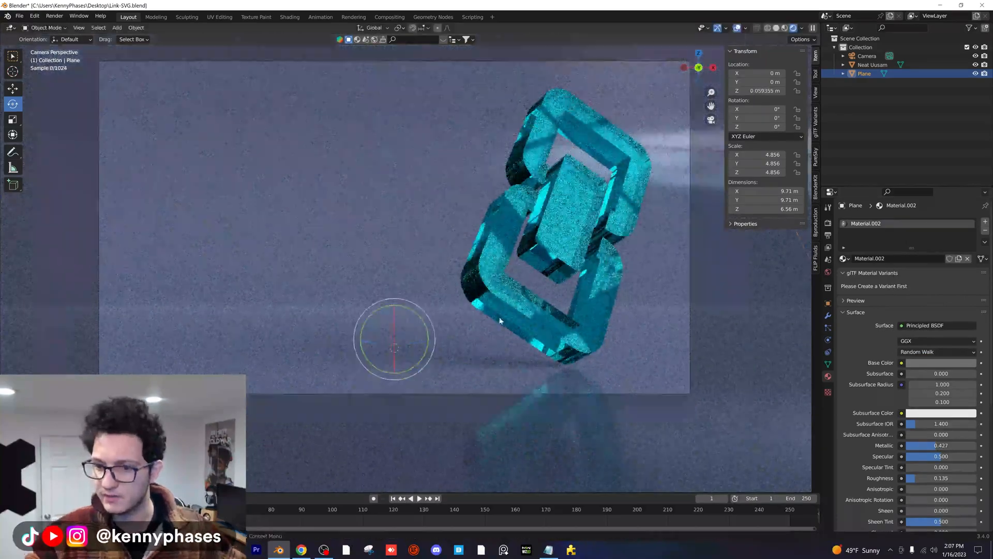
# - Change the link's glass to a paler cyan with an IOR of 1.5, and save the file
pyautogui.scroll(-3, 500, 296)
pyautogui.scroll(1, 500, 296)
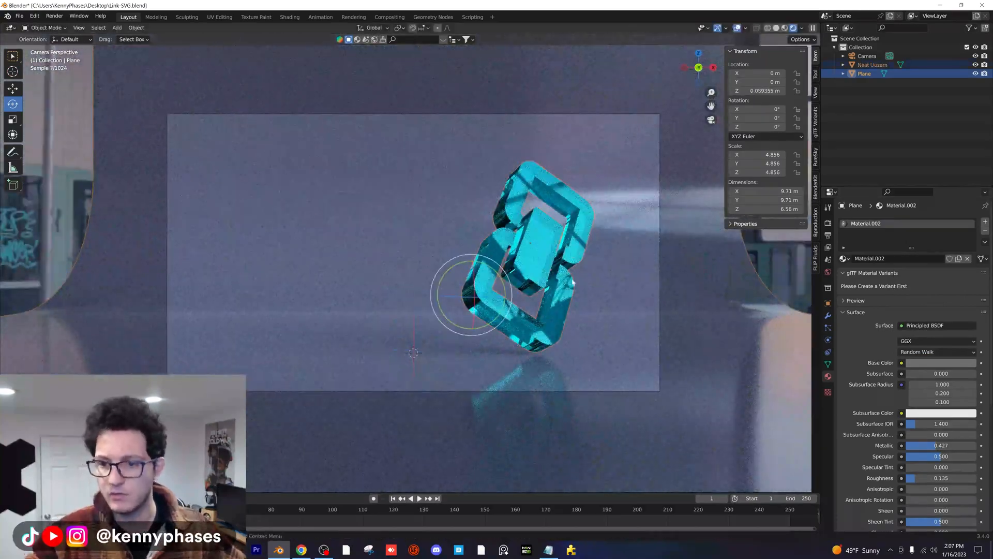
pyautogui.click(600, 231)
pyautogui.click(941, 352)
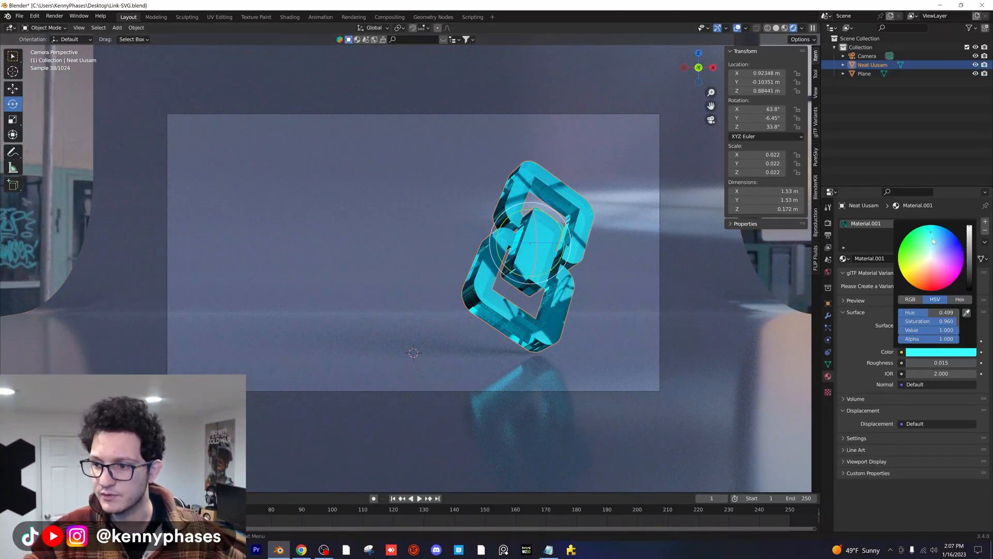
pyautogui.moveTo(932, 236); pyautogui.dragTo(934, 245)
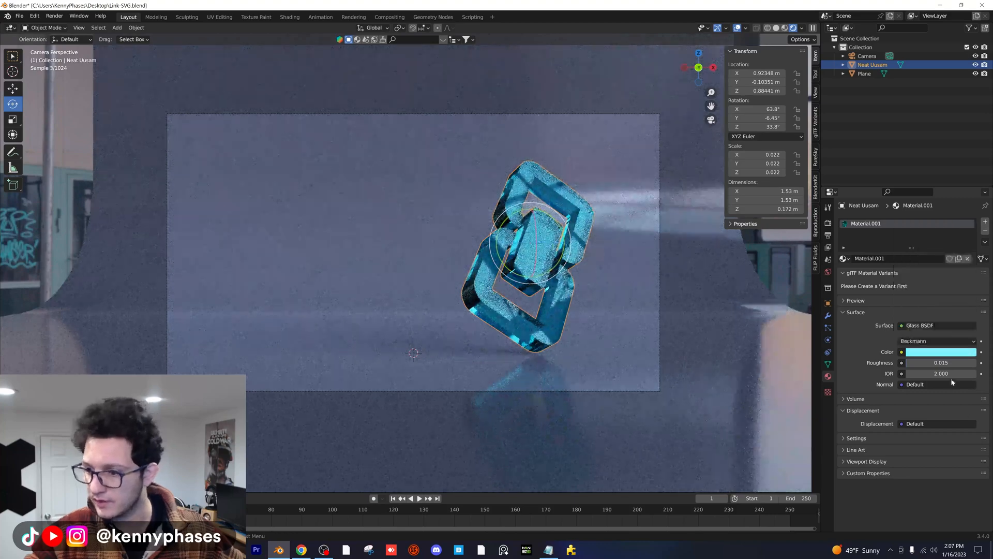
pyautogui.click(914, 373)
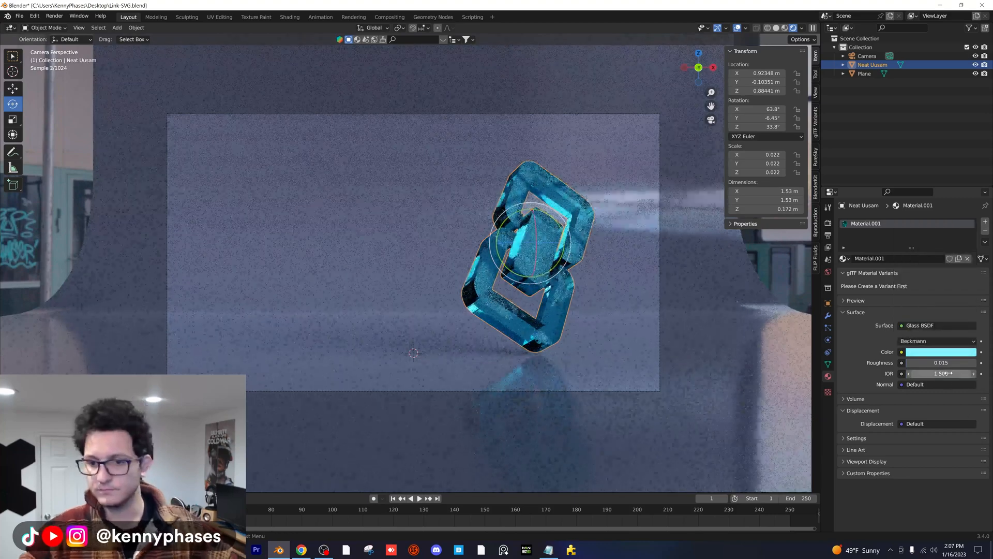
pyautogui.hotkey('ctrl', 's')
# - Rotate the backdrop plane about 14.5° around Z and scale it up uniformly to about 7.315
pyautogui.click(681, 268)
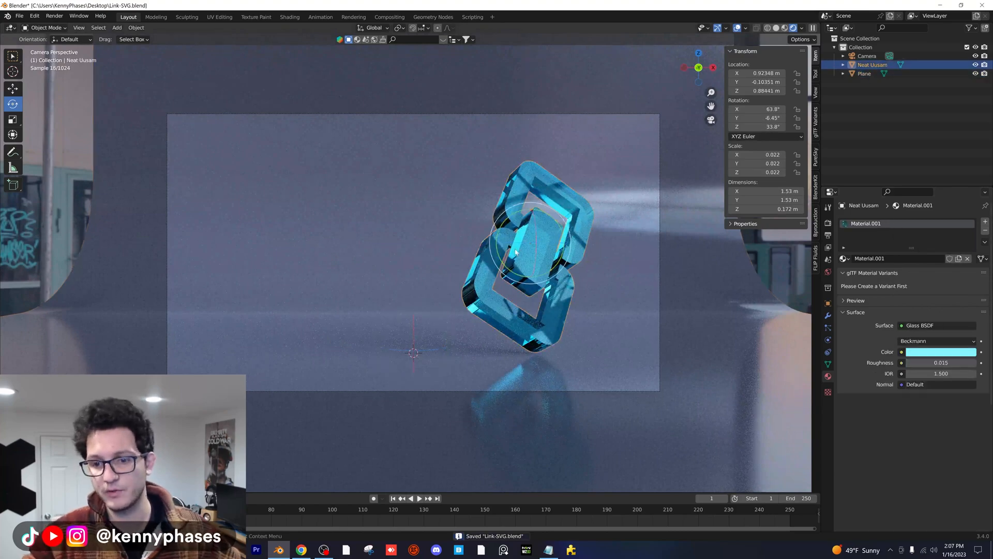
pyautogui.moveTo(753, 126); pyautogui.dragTo(779, 127)
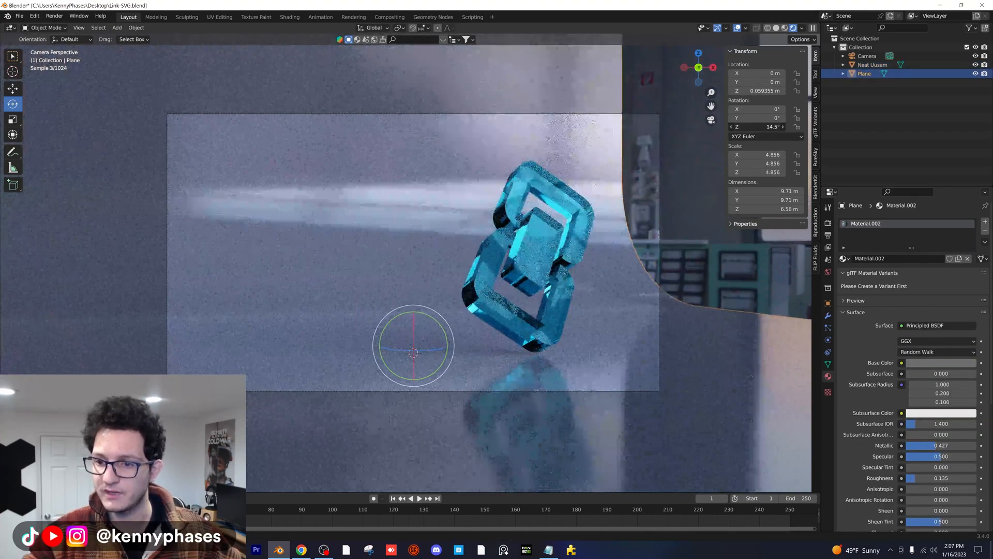
pyautogui.press('s')
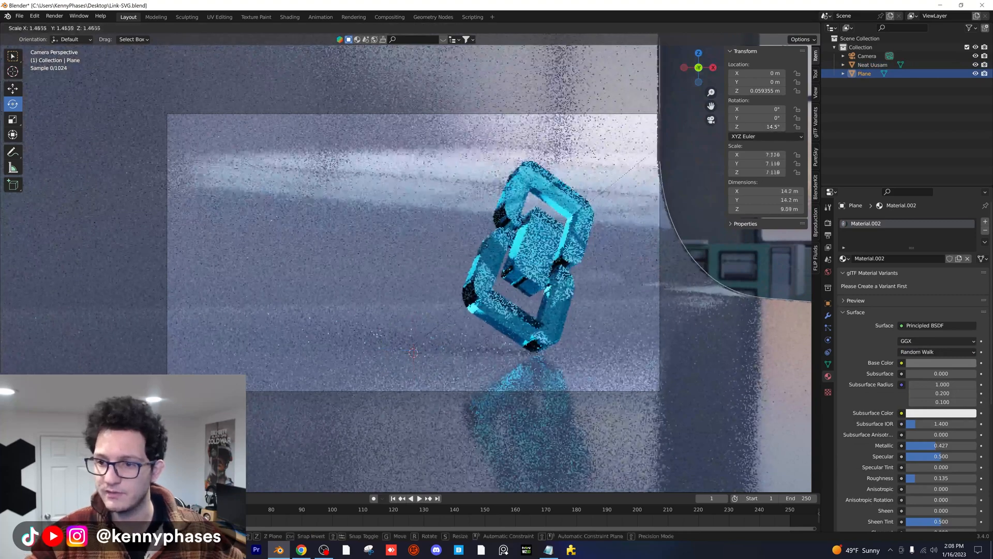
pyautogui.click(588, 297)
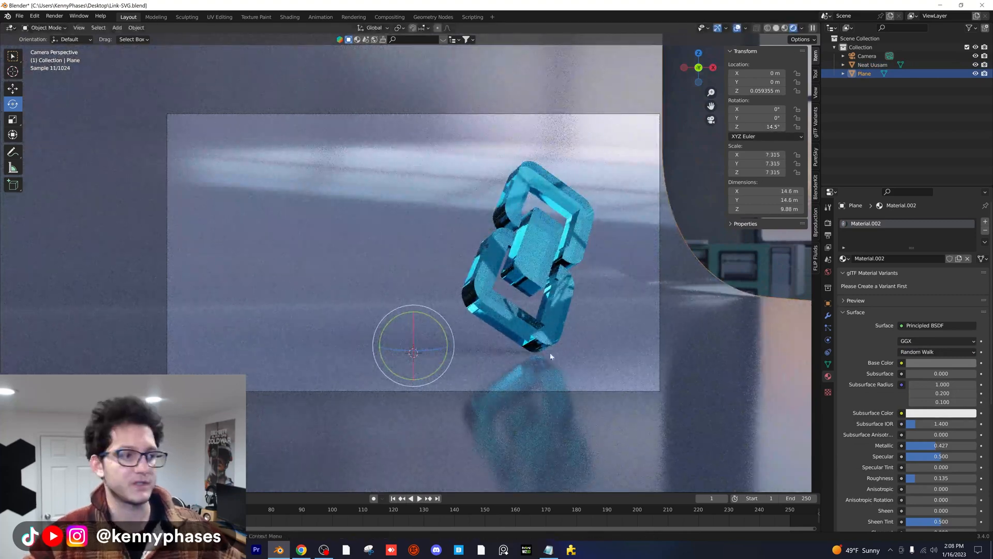
pyautogui.keyDown('shift'); pyautogui.moveTo(508, 342); pyautogui.dragTo(538, 313, button='middle'); pyautogui.keyUp('shift')
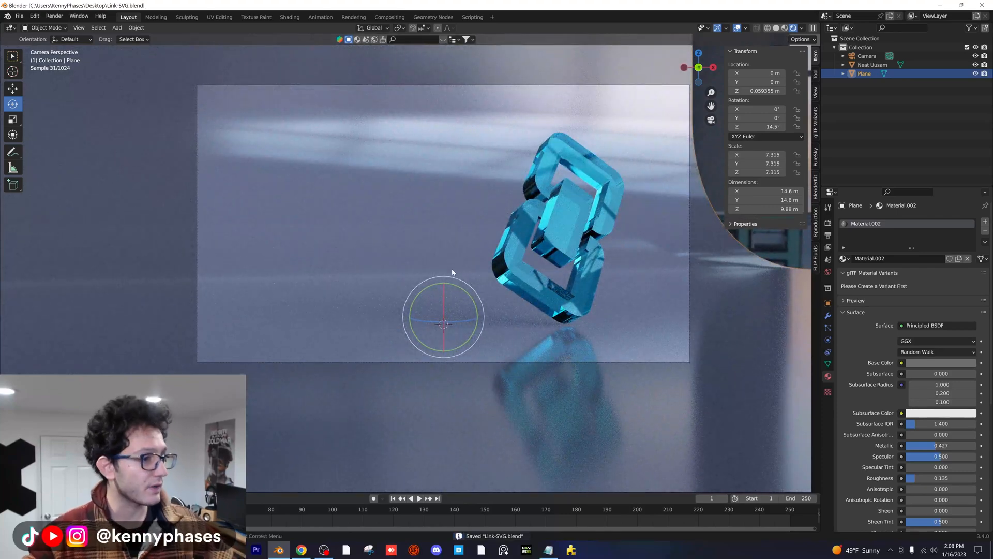
# - Switch to Tinkercad in the browser to review the extruded link, and return to Blender to view the rendered scene
pyautogui.click(301, 549)
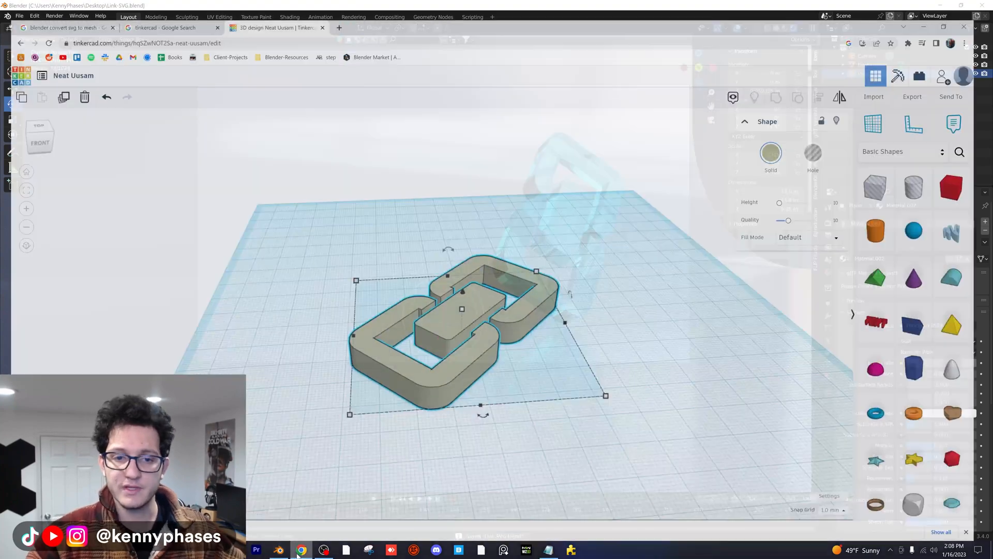
pyautogui.moveTo(361, 258); pyautogui.dragTo(363, 213, button='middle')
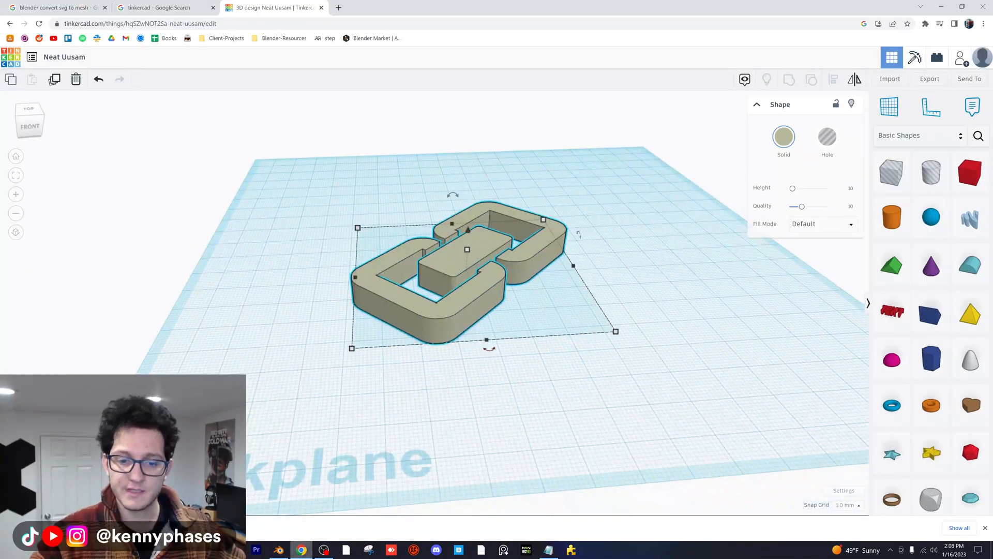
pyautogui.click(279, 550)
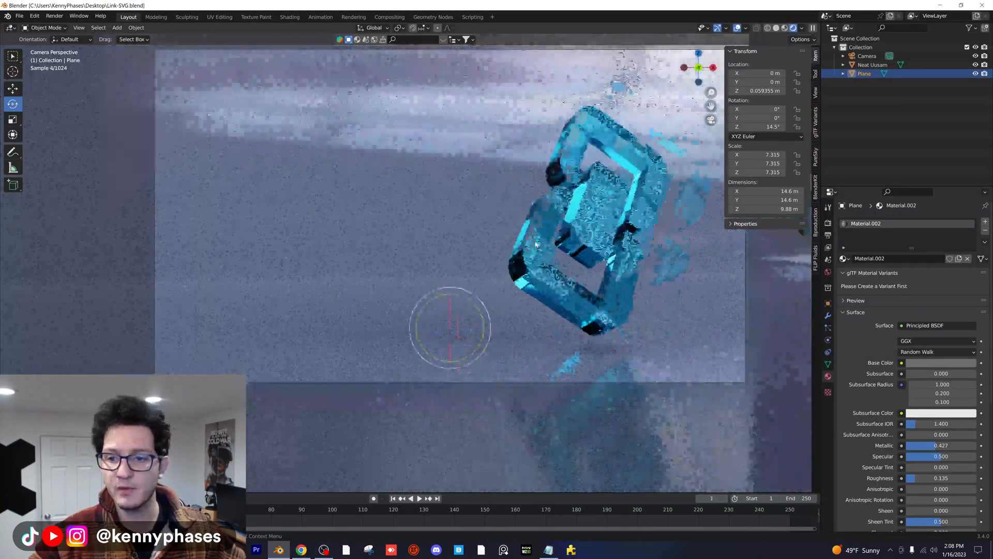
pyautogui.keyDown('shift'); pyautogui.moveTo(536, 245); pyautogui.dragTo(471, 252, button='middle'); pyautogui.keyUp('shift')
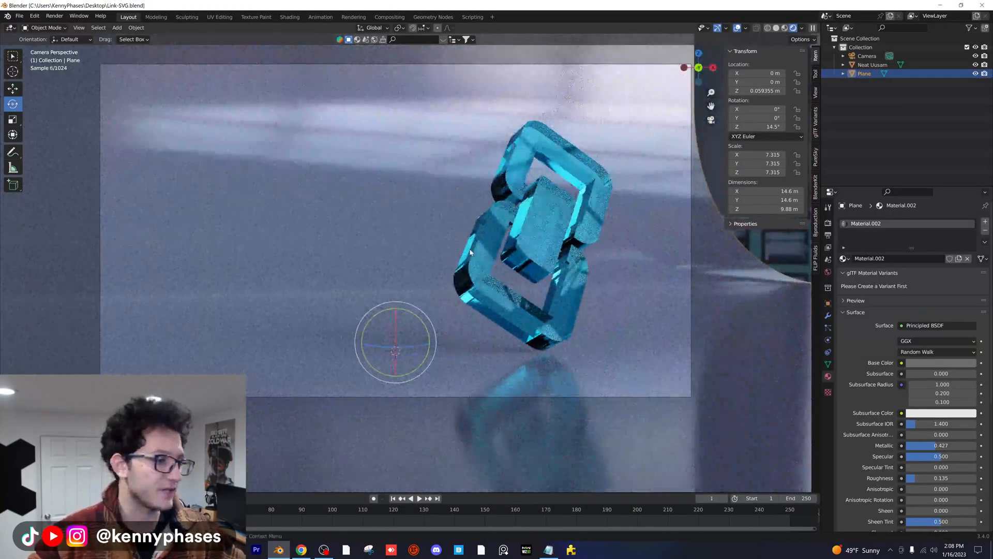
pyautogui.scroll(-1, 471, 252)
pyautogui.scroll(1, 470, 252)
pyautogui.keyDown('shift'); pyautogui.moveTo(476, 250); pyautogui.dragTo(492, 249, button='middle'); pyautogui.keyUp('shift')
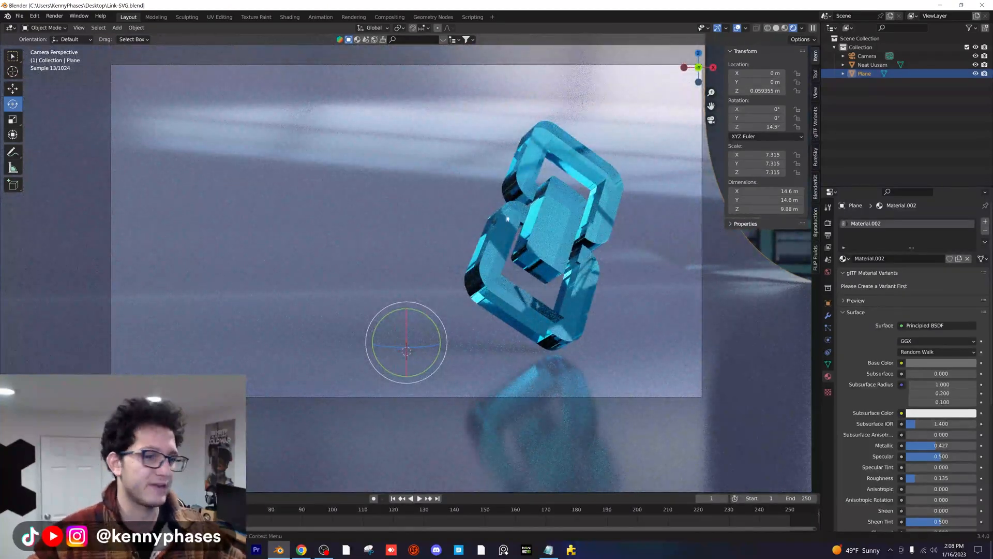
# - Select the link, show it in solid shading, and examine its mesh topology in Edit Mode, toggling X-ray on and off
pyautogui.click(565, 242)
pyautogui.click(777, 28)
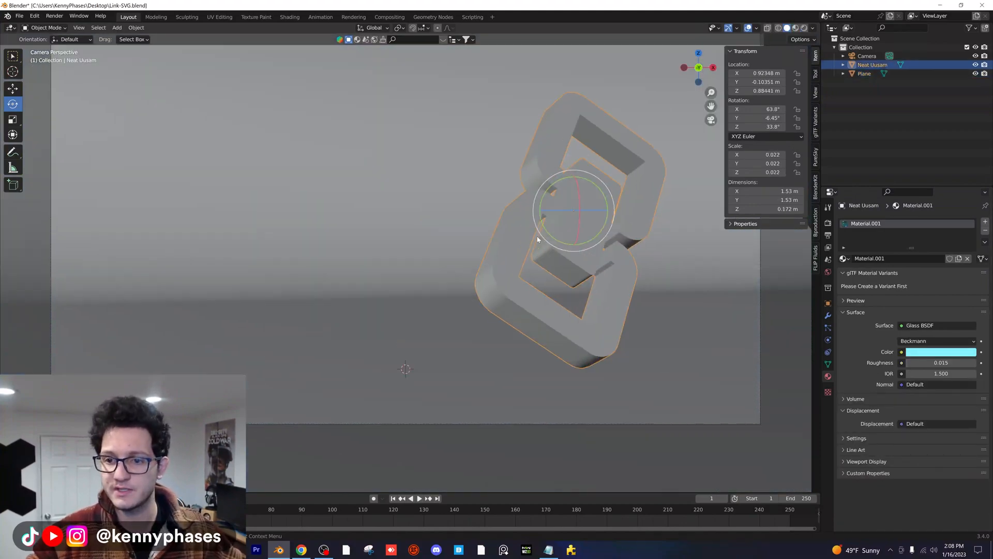
pyautogui.press('Tab')
pyautogui.scroll(2, 573, 231)
pyautogui.moveTo(573, 231)
pyautogui.keyDown('shift'); pyautogui.mouseDown(button='middle')
pyautogui.moveTo(488, 242)
pyautogui.moveTo(521, 237)
pyautogui.moveTo(430, 216)
pyautogui.moveTo(478, 222)
pyautogui.mouseUp(button='middle'); pyautogui.keyUp('shift')
pyautogui.scroll(4, 521, 238)
pyautogui.hotkey('alt', 'z')
pyautogui.hotkey('alt', 'z')
pyautogui.scroll(2, 520, 237)
pyautogui.scroll(-4, 519, 233)
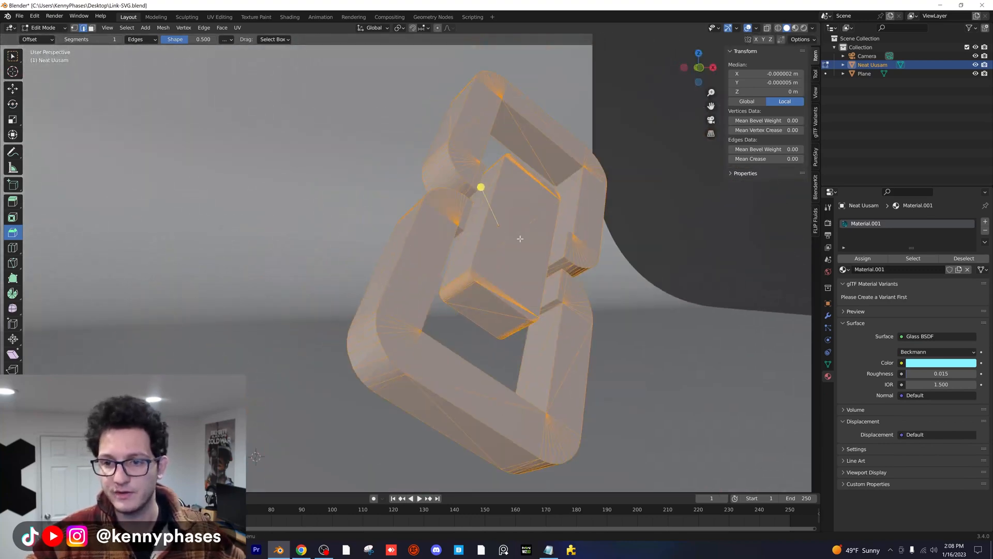
# - Return the link to Object Mode and view the scene through the camera in rendered shading
pyautogui.press('Tab')
pyautogui.scroll(-2, 512, 238)
pyautogui.press('KP_0')
pyautogui.press('z')
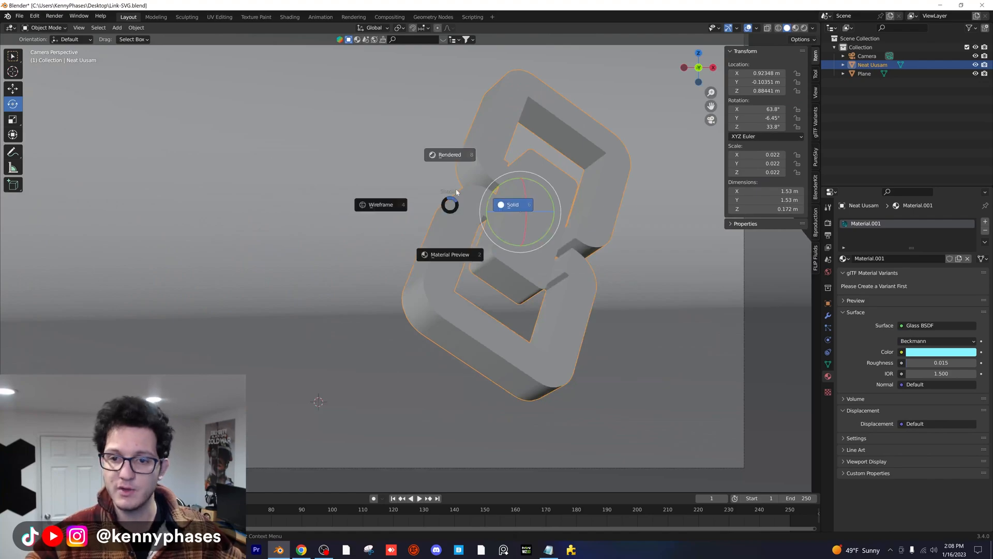
pyautogui.click(507, 205)
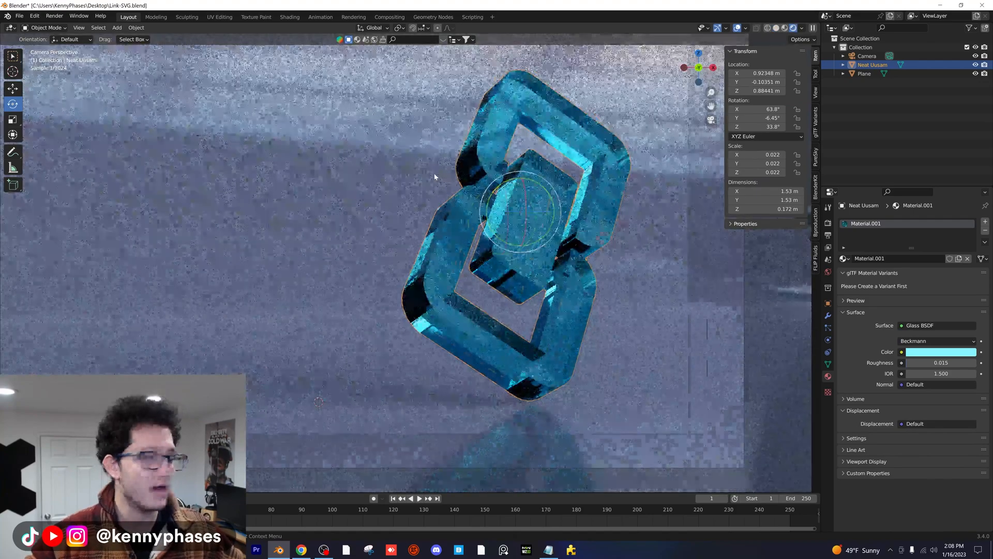
pyautogui.scroll(-3, 455, 176)
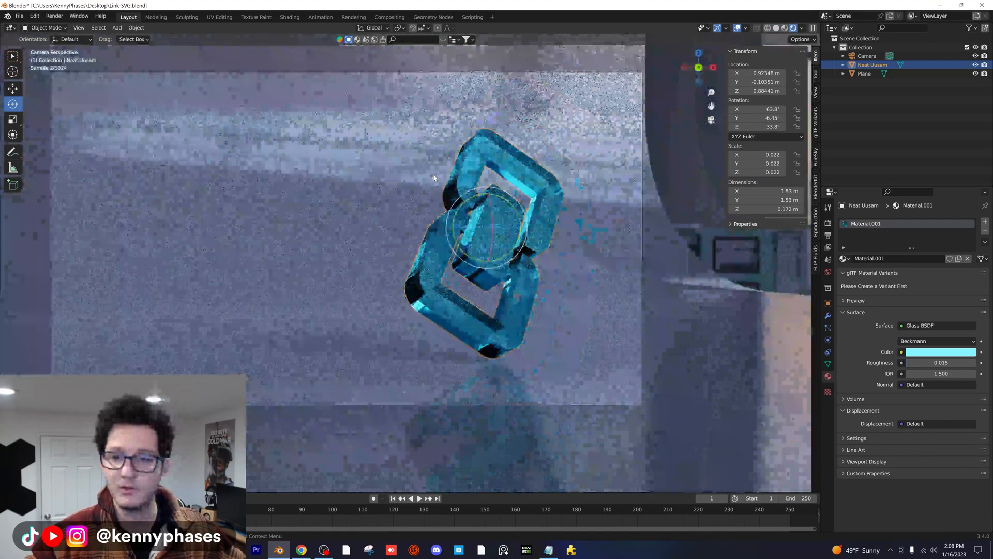